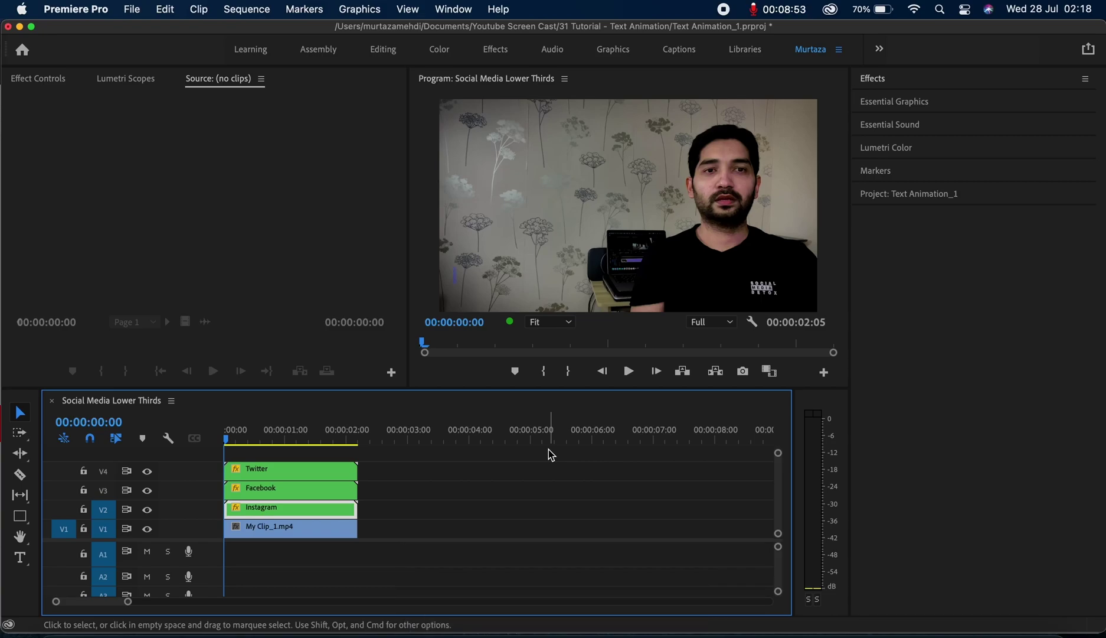
Play the sequence to preview the three lower thirds, then park the playhead at 00:00:02:15
key(space)
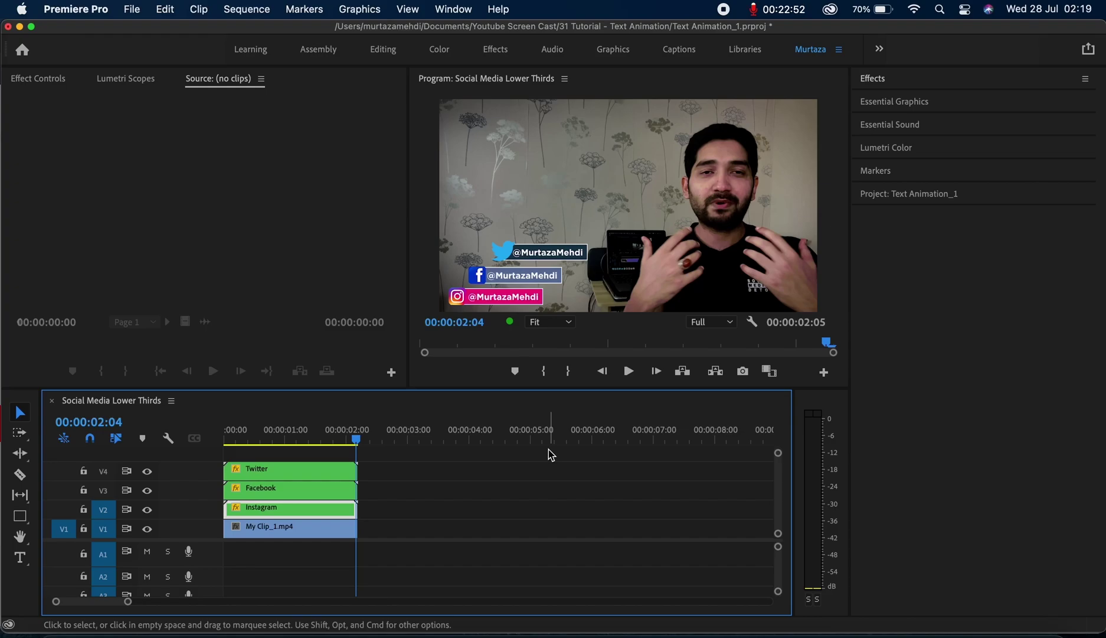
drag(360, 440, 383, 440)
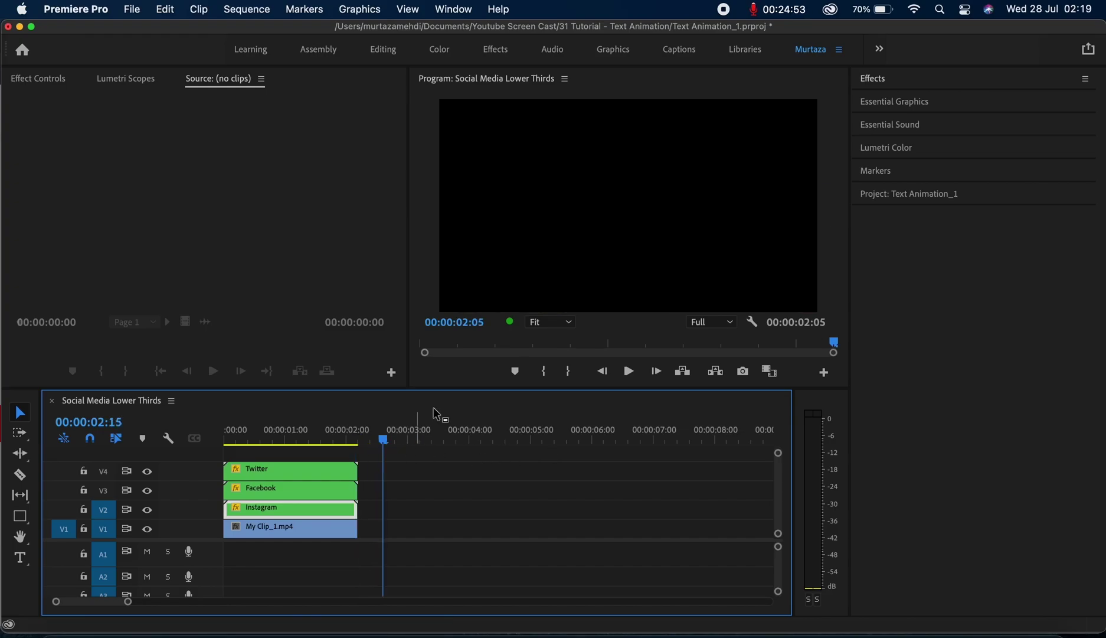
Drag instagram-logos-png-images-free-download-2.png from the Project panel onto track V2 at the playhead
click(924, 199)
drag(943, 319, 397, 518)
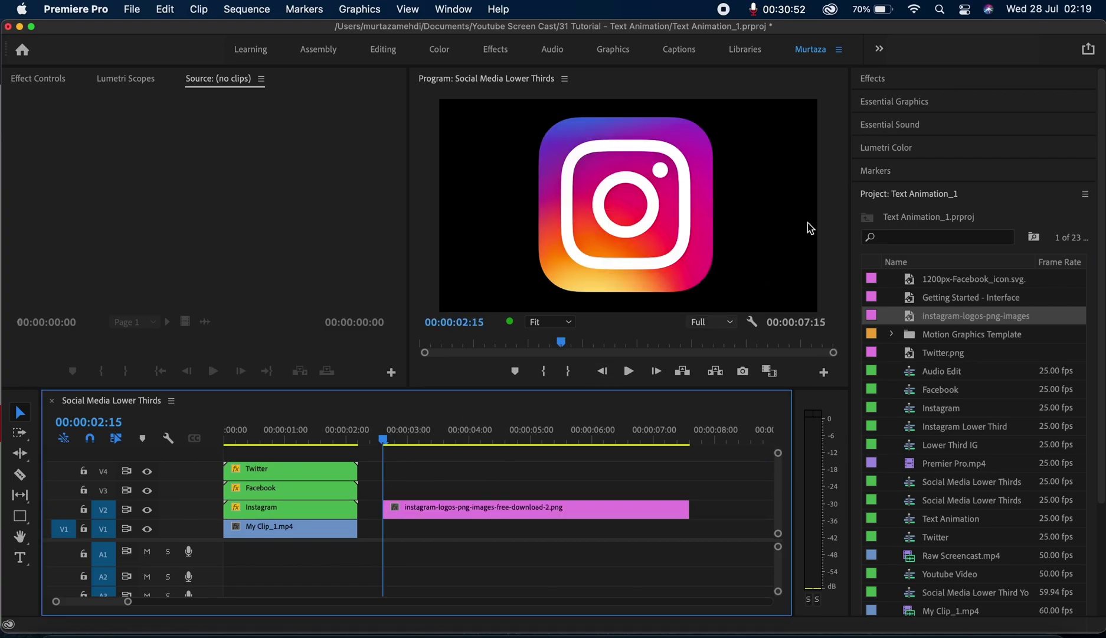
click(895, 79)
click(902, 99)
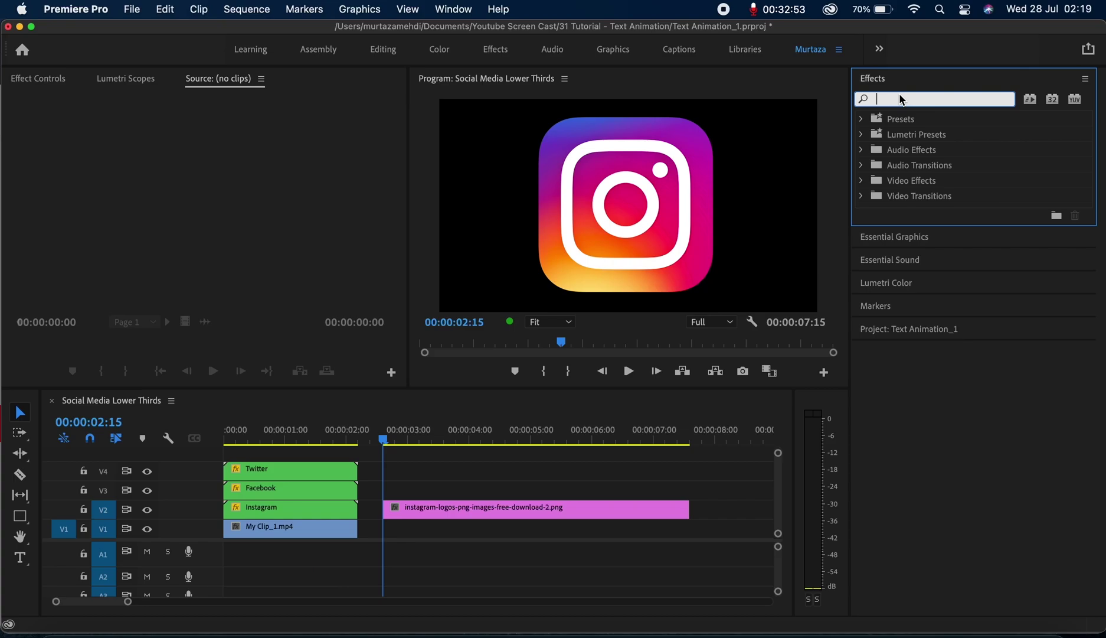
Search 'transform' and apply the Distort > Transform effect to the Instagram clip, showing its Effect Controls
text(transform)
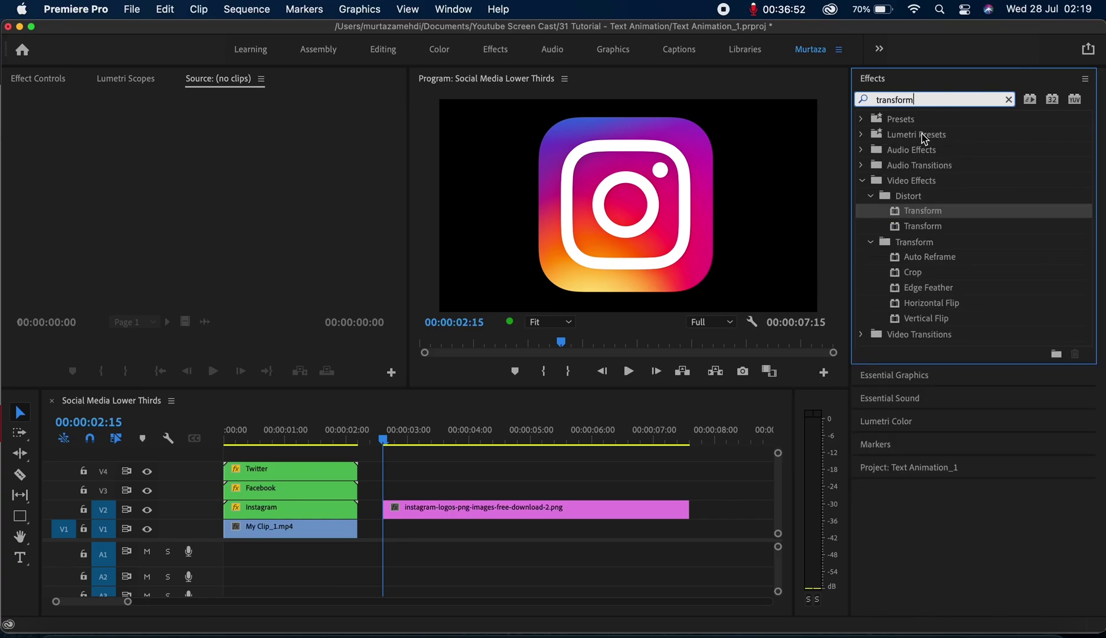
drag(912, 214, 467, 513)
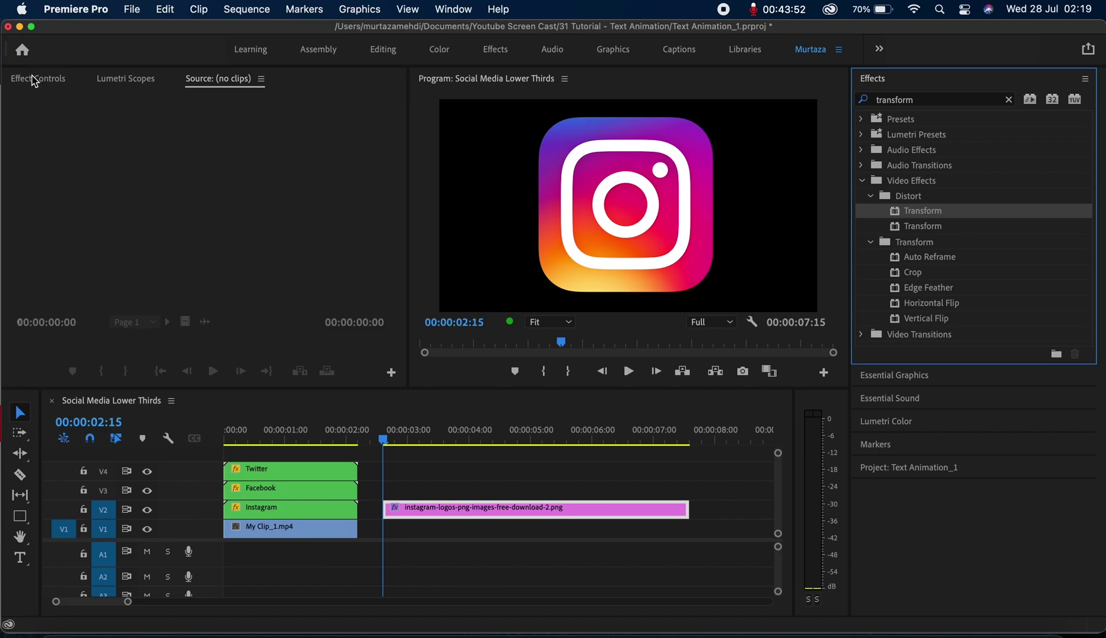
click(32, 72)
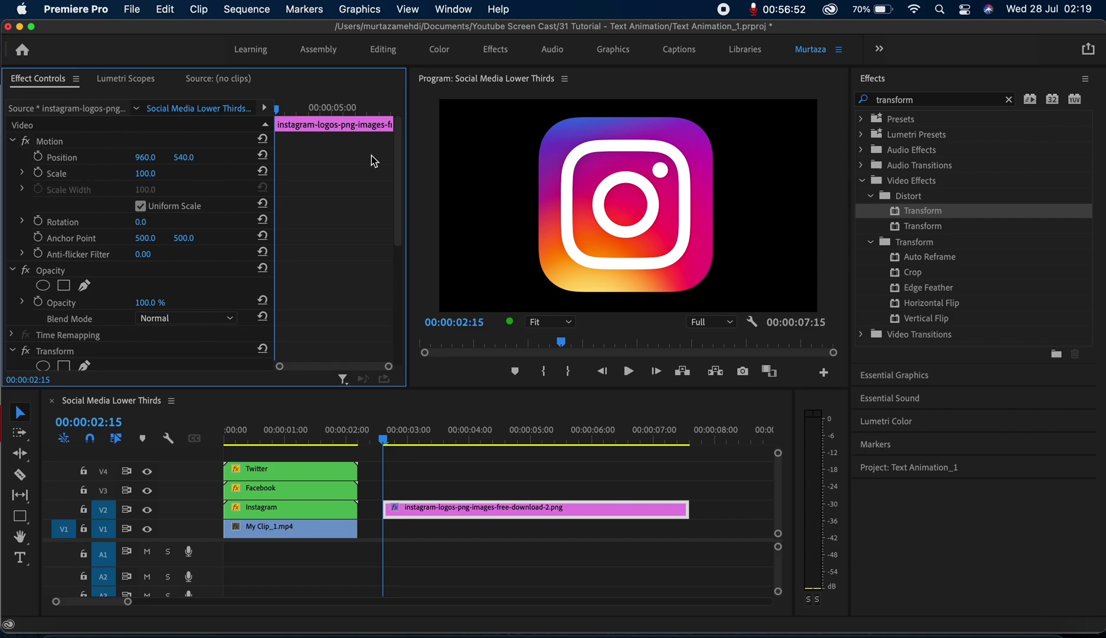
Set the logo's Transform Scale to 15 and Position near -292, 915, then enable Position keyframing
drag(399, 170, 399, 286)
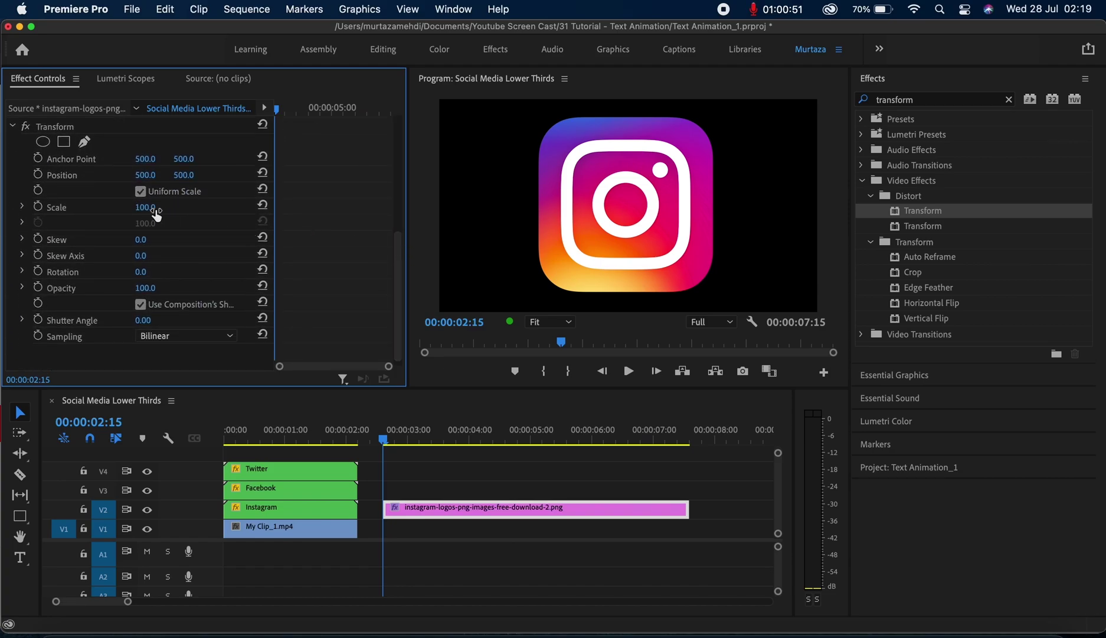
drag(145, 206, 95, 206)
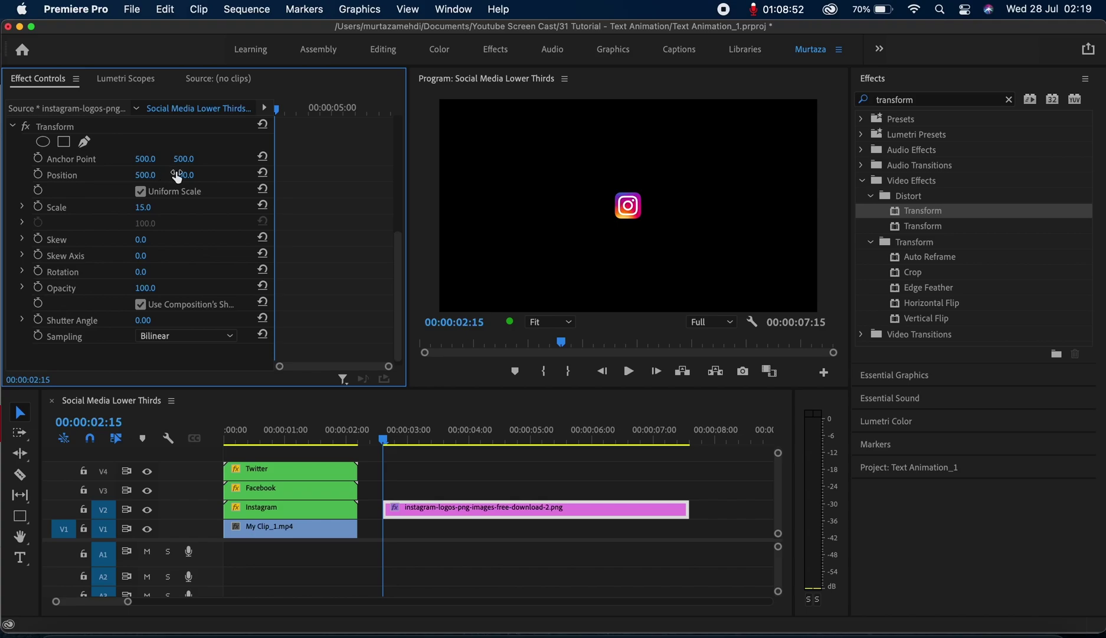
drag(177, 176, 266, 176)
drag(146, 175, 71, 175)
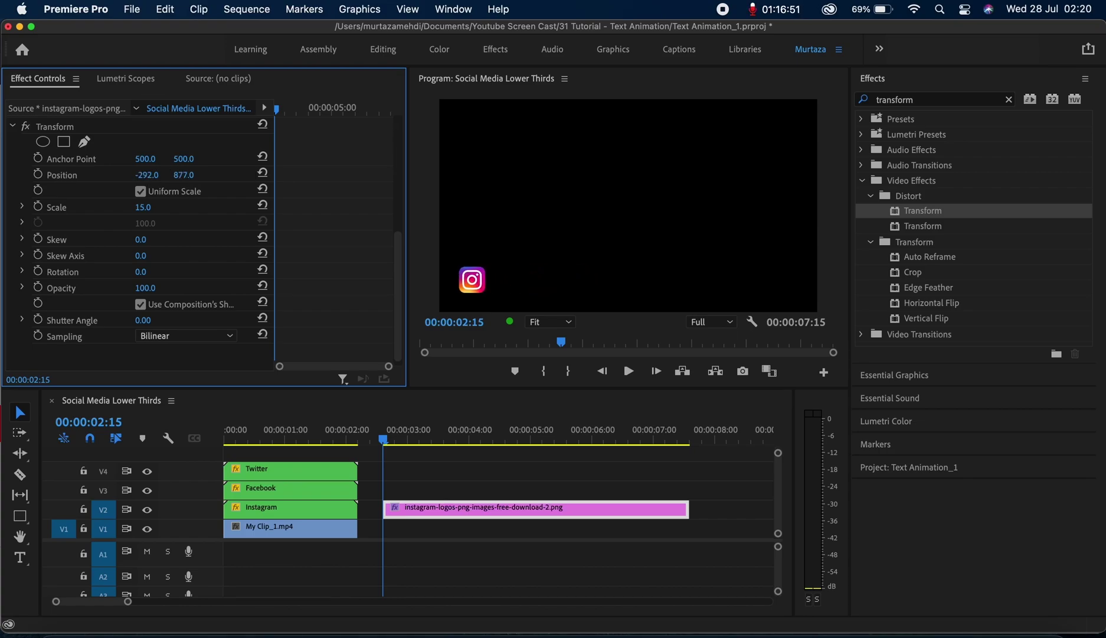
drag(184, 174, 192, 176)
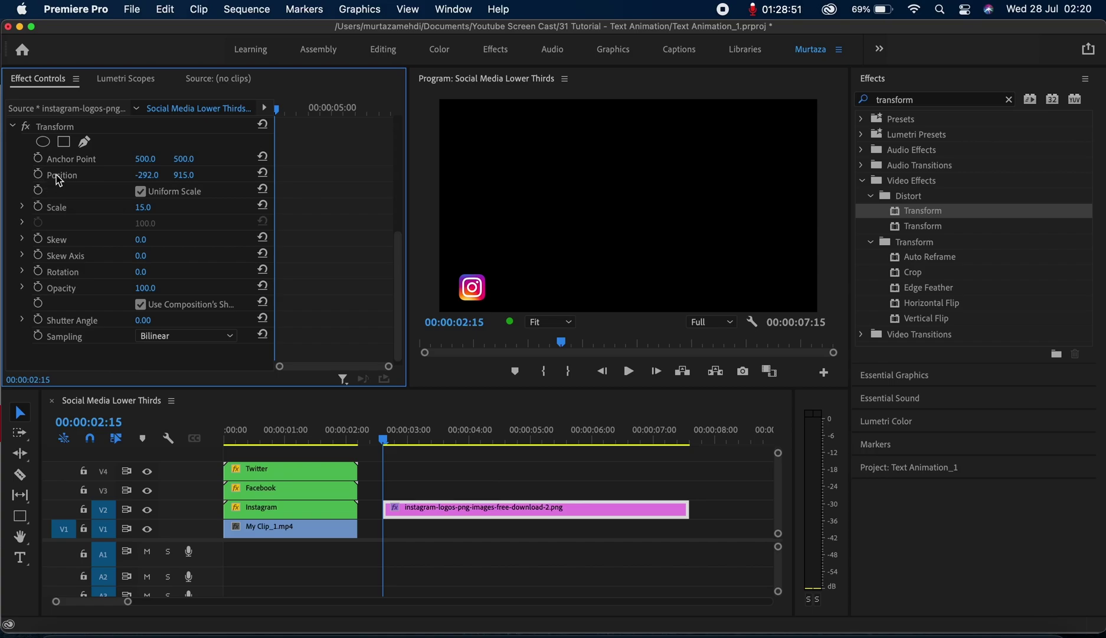
click(39, 175)
Keyframe the logo off the left edge, then keyframe it sliding into frame a few frames later
drag(147, 175, 23, 174)
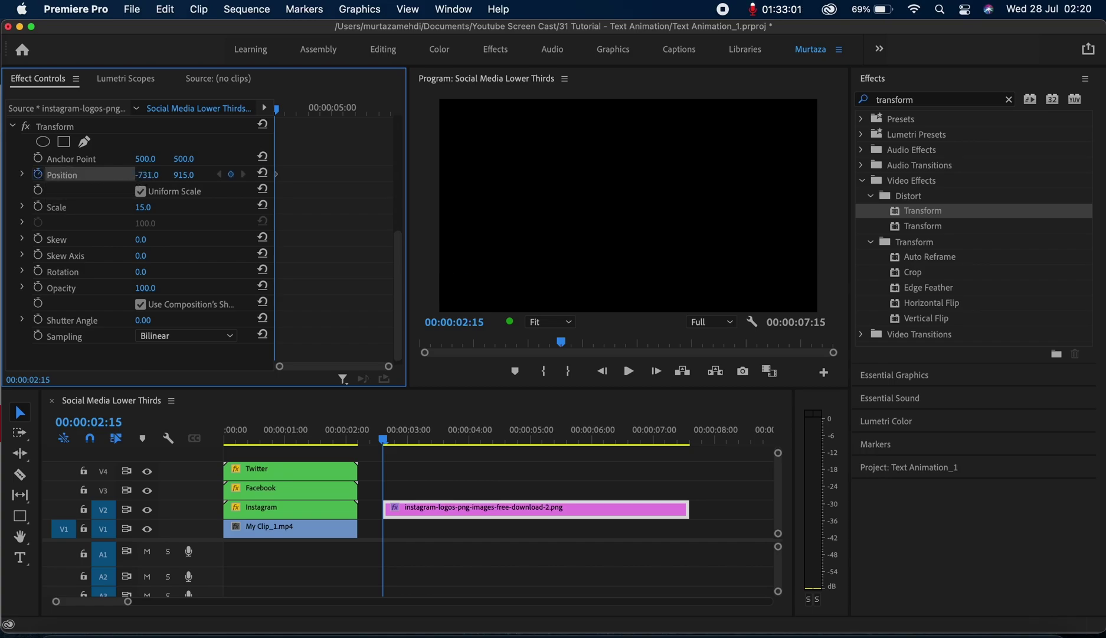
drag(387, 449, 404, 444)
click(233, 177)
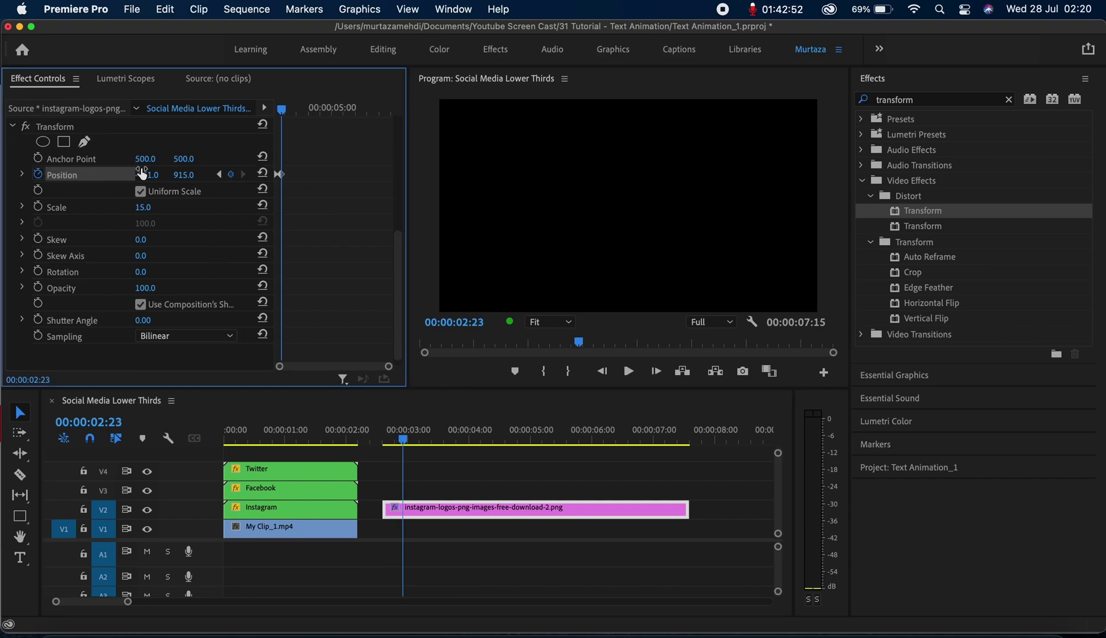
drag(147, 175, 153, 176)
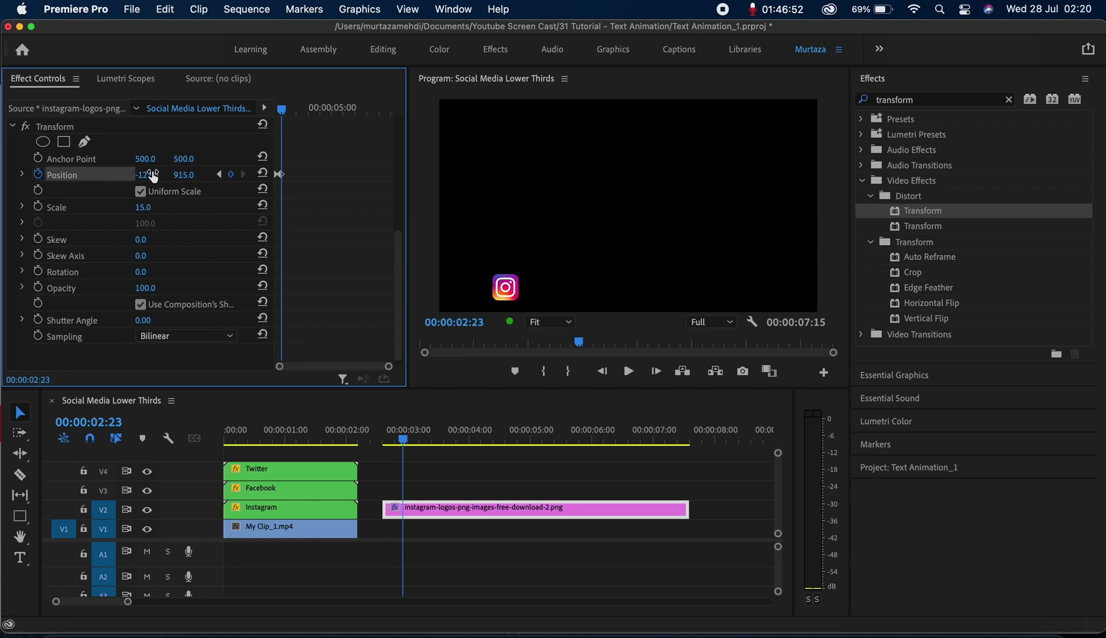
Add another Position keyframe at -348, 915, preview the slide-in, and disable the composition's shutter angle
key(Right)
key(Right)
key(Right)
key(Right)
key(Right)
key(Right)
key(Right)
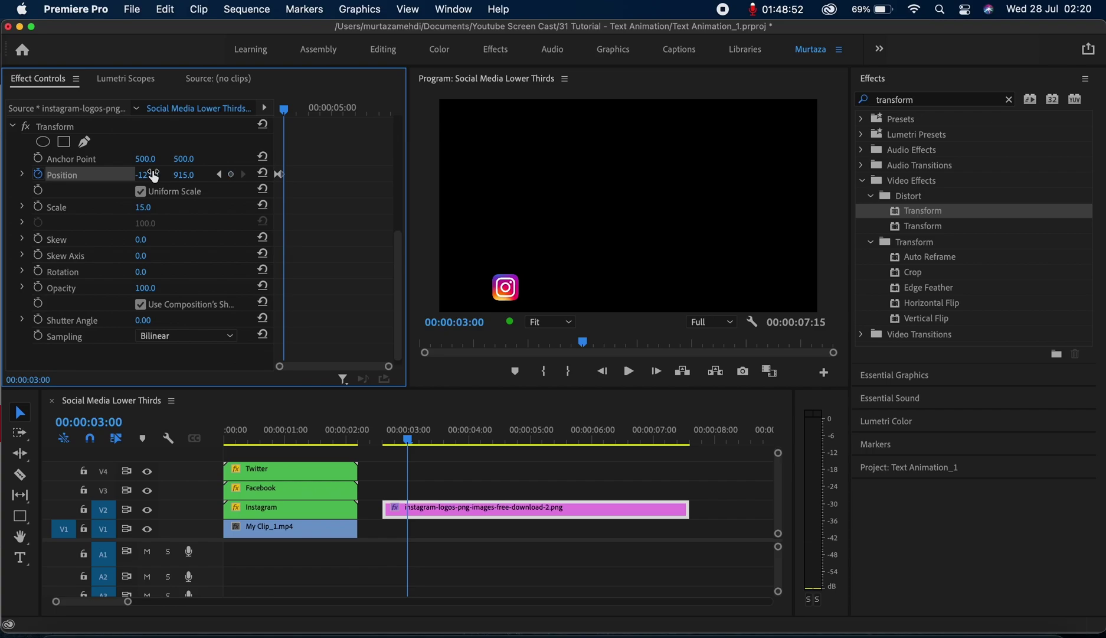
key(Right)
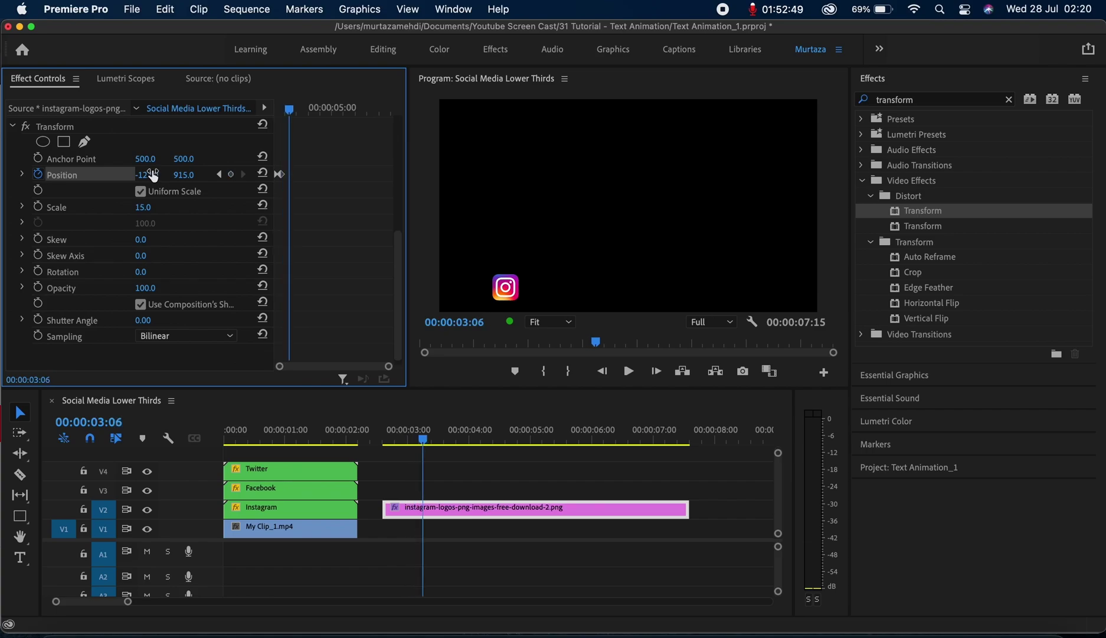
key(Left)
key(Left)
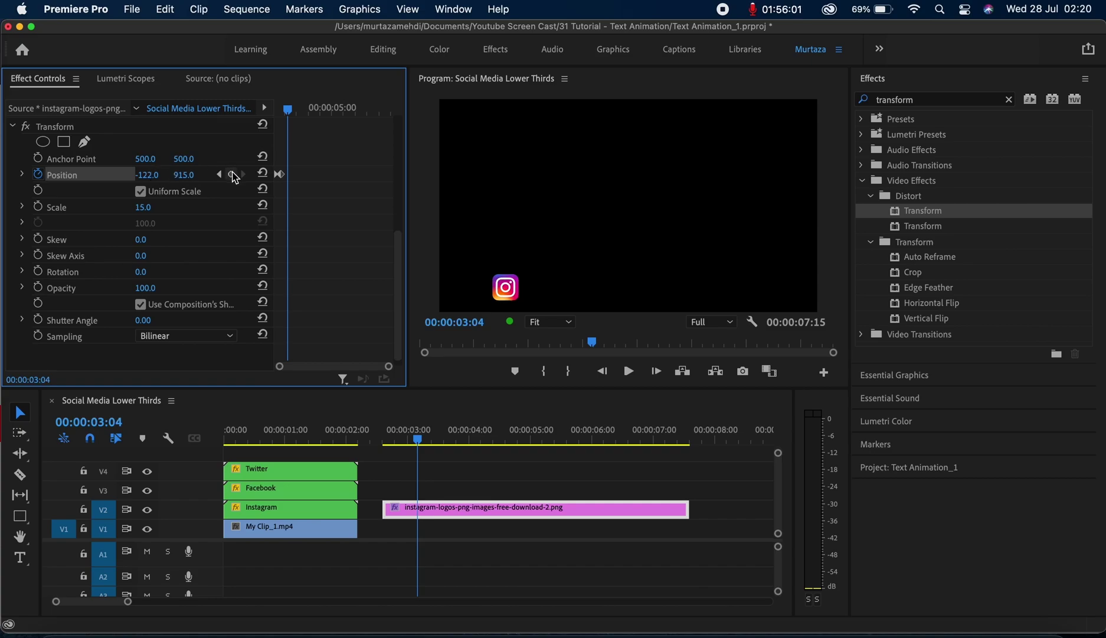
click(230, 174)
drag(148, 177, 15, 182)
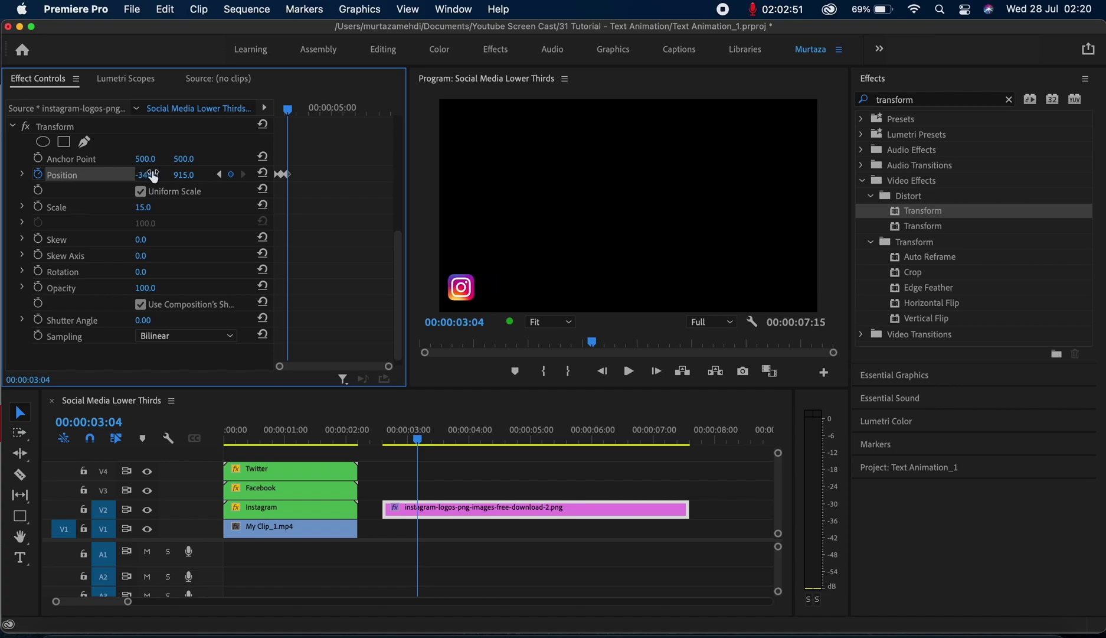
key(j)
key(l)
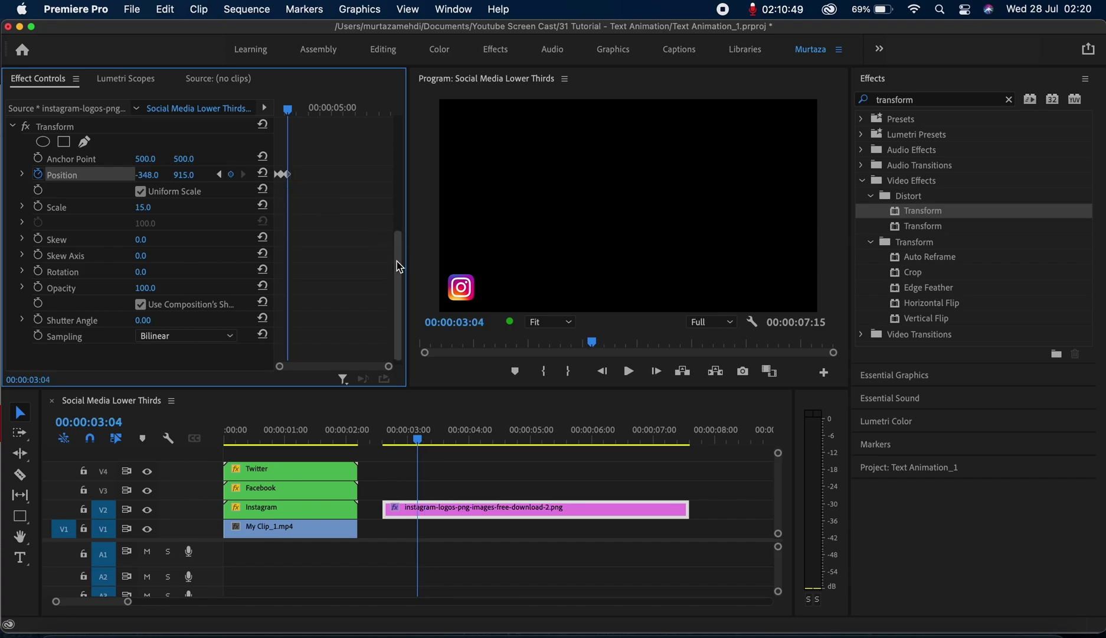
scroll(397, 261, down, 1)
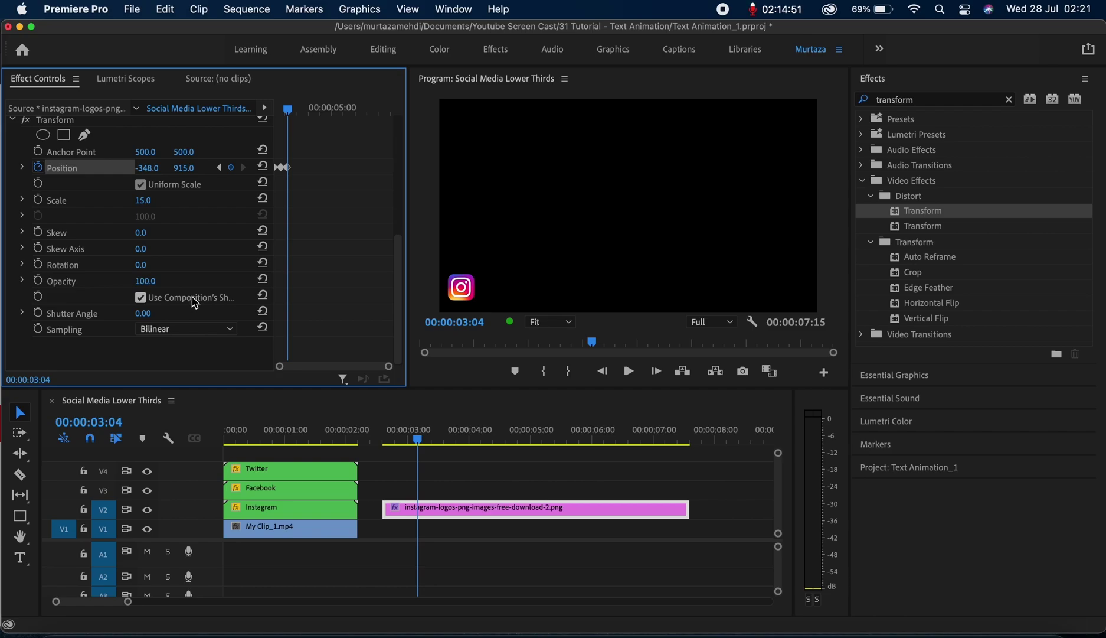
click(140, 297)
Set the Transform effect's Shutter Angle to 360
click(143, 313)
text(360)
key(Return)
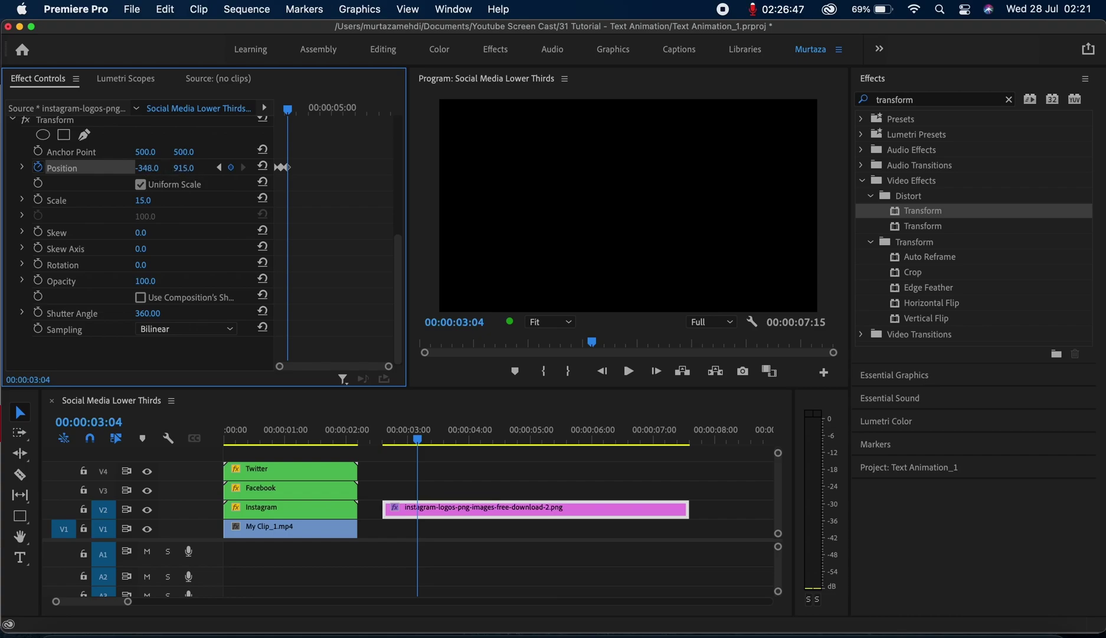
Retune Position X at both keyframes so the icon lands at 44, 915, and preview the blur
drag(147, 167, 160, 170)
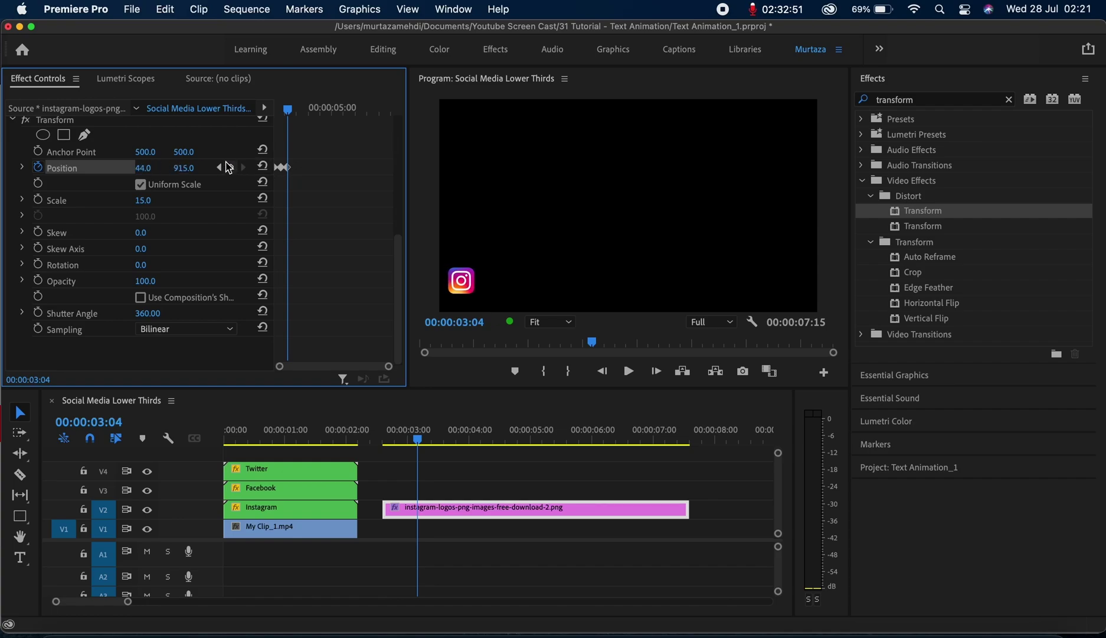
click(219, 168)
drag(148, 168, 169, 169)
key(Left)
key(Left)
key(Left)
key(Left)
key(Left)
key(Left)
key(Left)
key(Left)
key(space)
key(space)
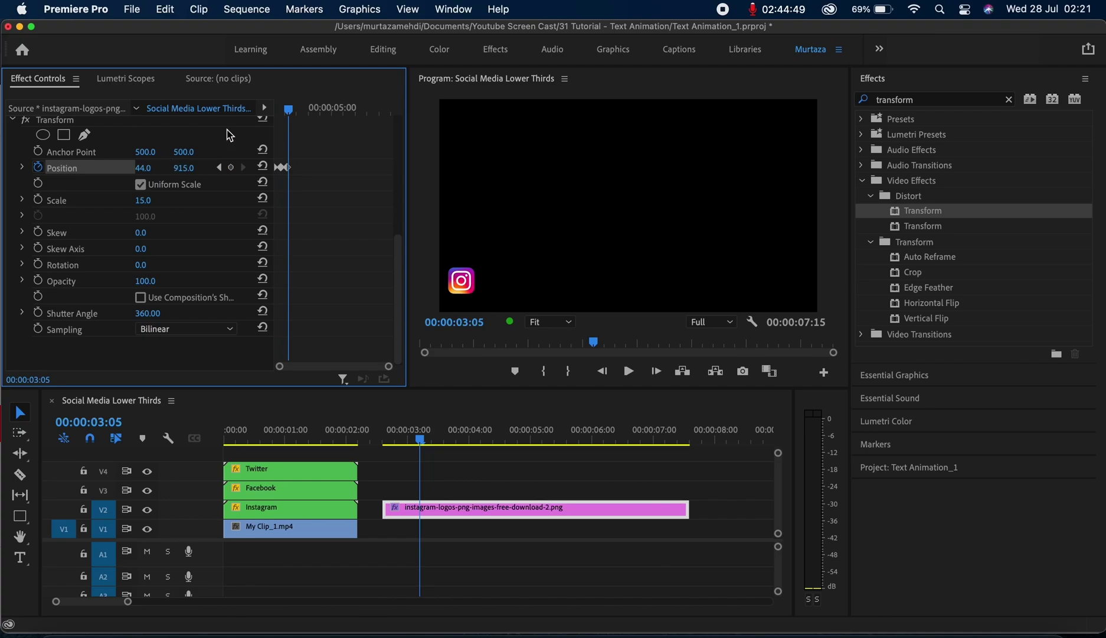
click(292, 110)
drag(295, 113, 287, 116)
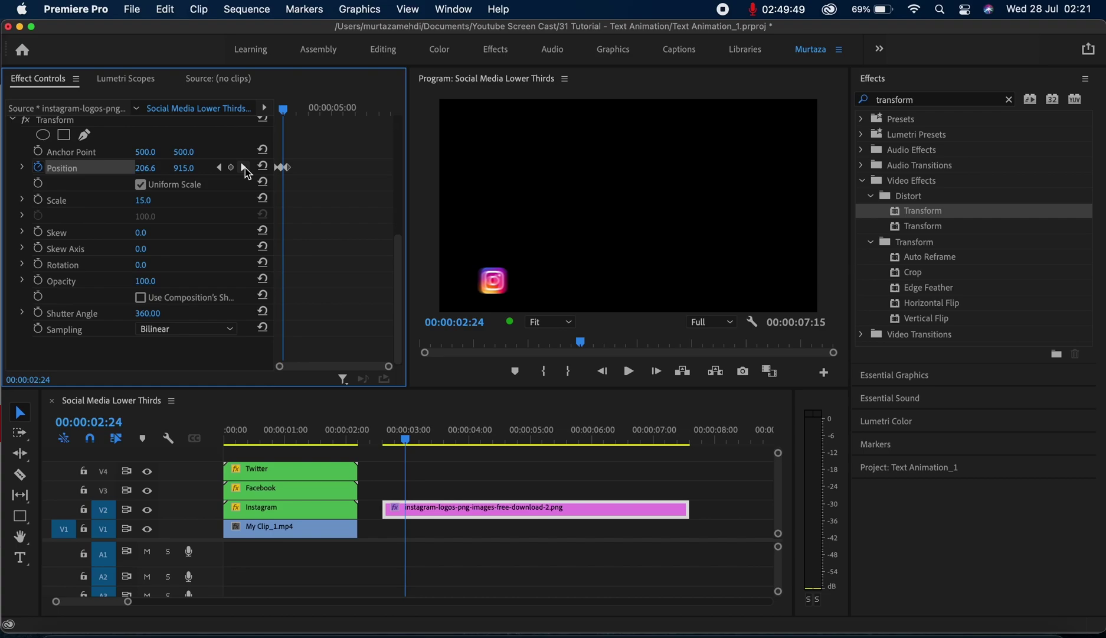
click(244, 167)
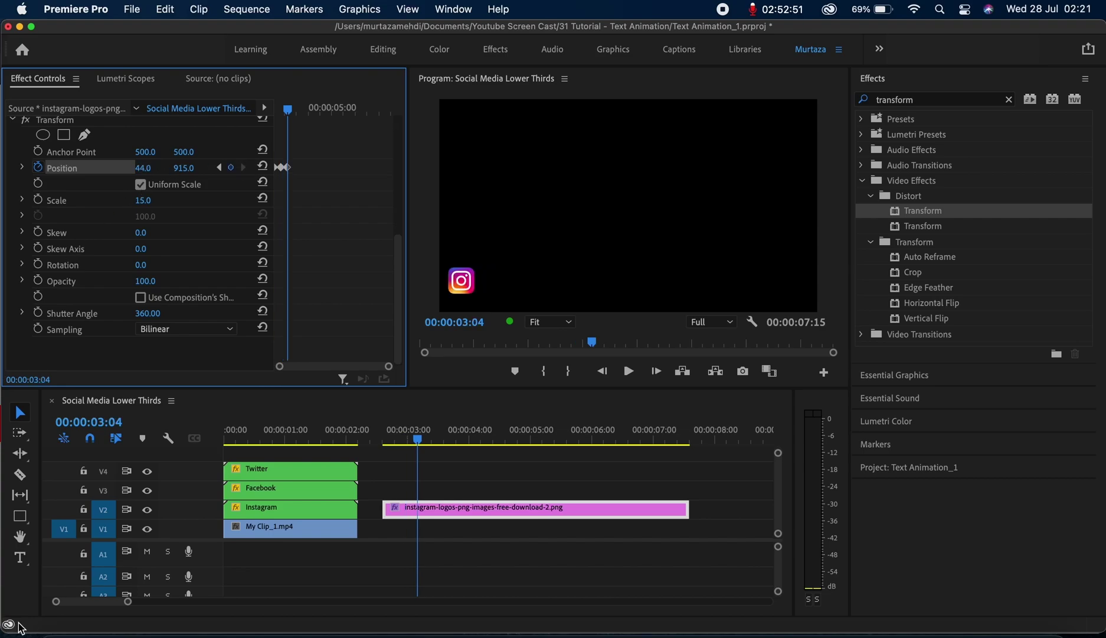
click(19, 558)
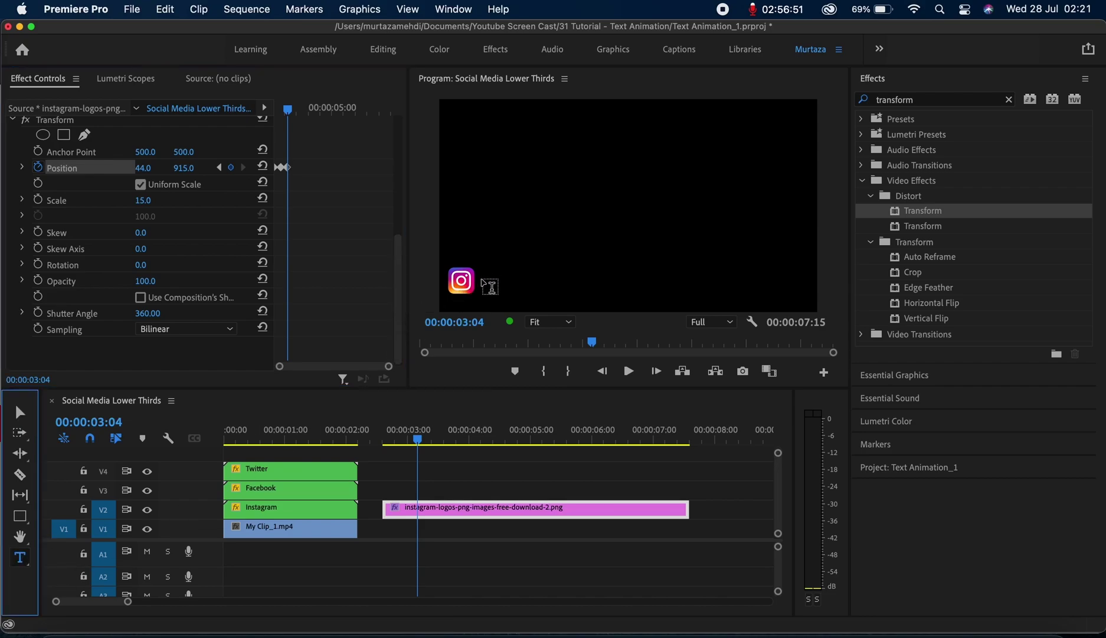
Type the creator's Instagram handle in the Program monitor and position it right beside the icon
click(491, 267)
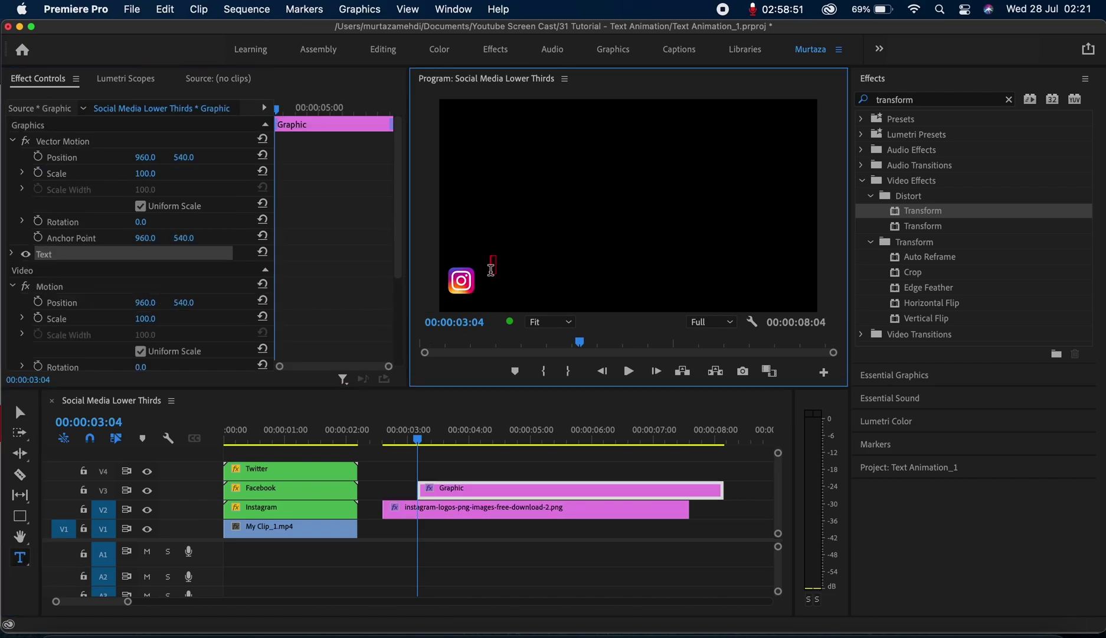
text(@M)
key(BackSpace)
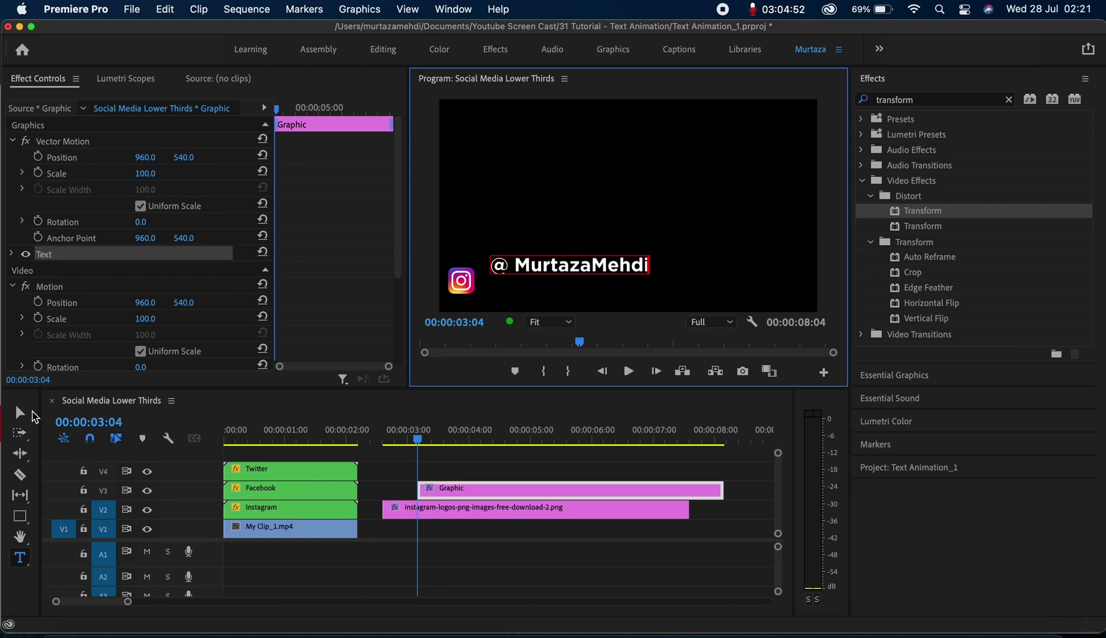
click(24, 412)
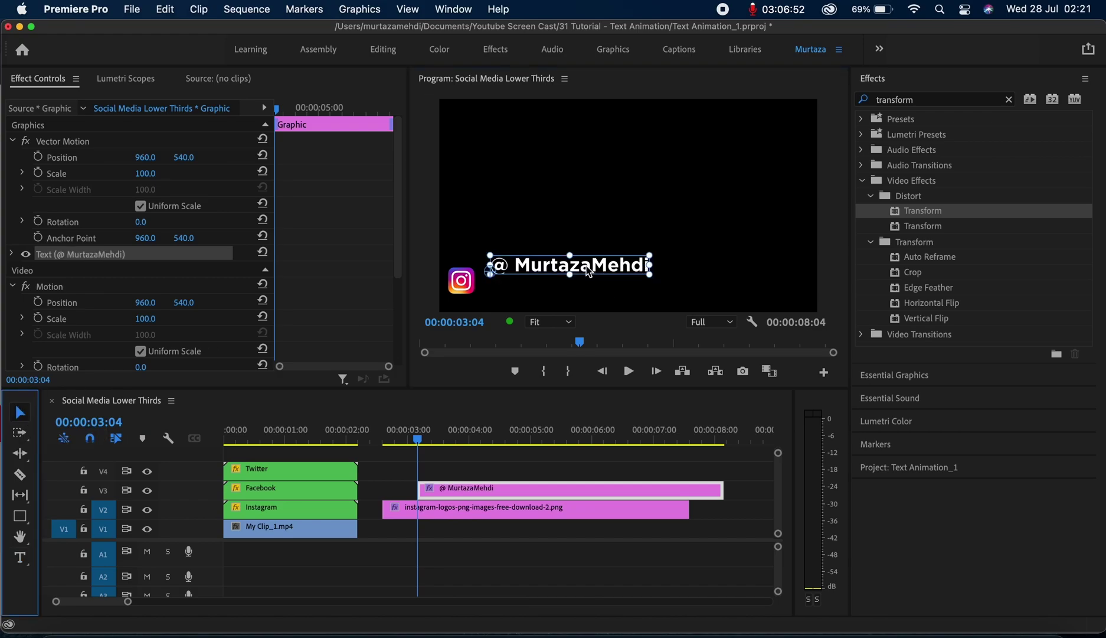
drag(600, 259, 587, 284)
click(610, 255)
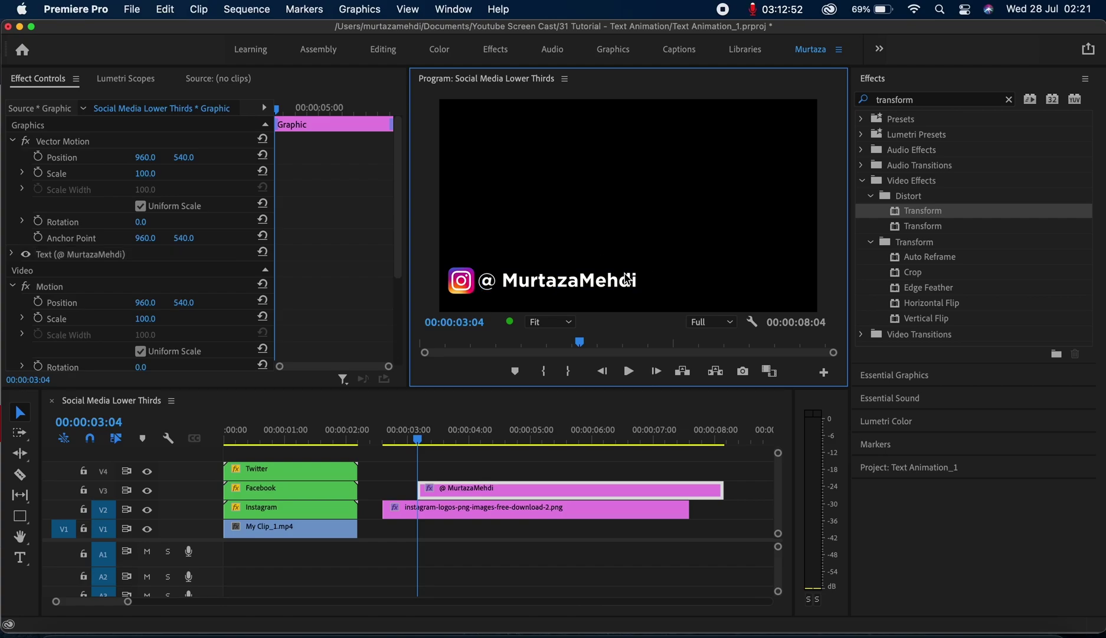
Draw a pink rectangle bar over the icon and handle, and move the text clip to 00:00:02:15
click(21, 520)
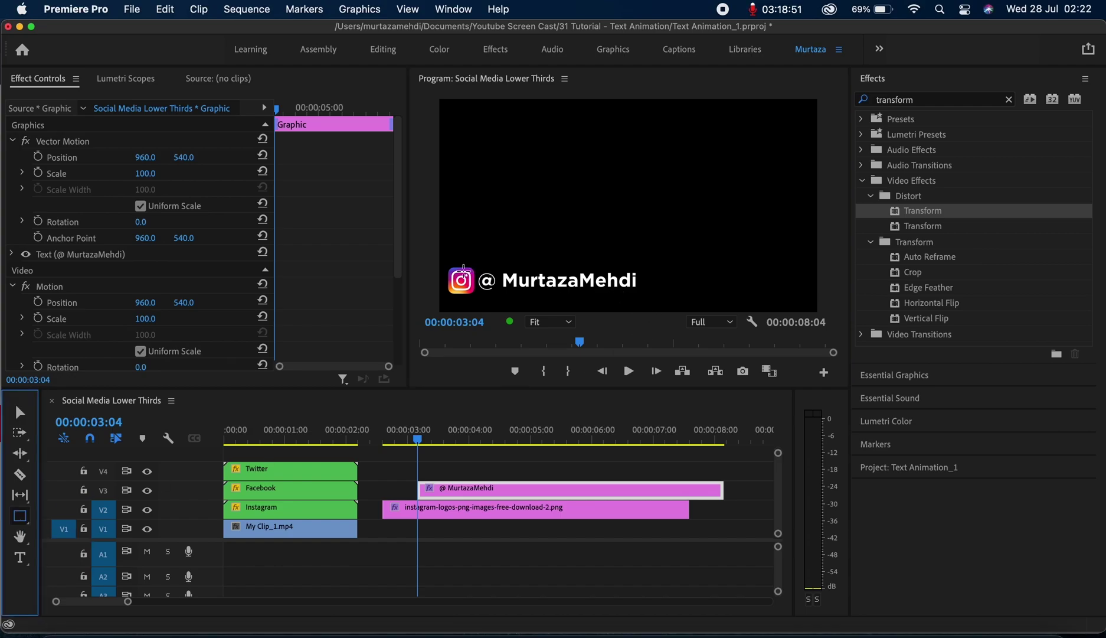
drag(461, 268, 631, 294)
drag(637, 298, 647, 294)
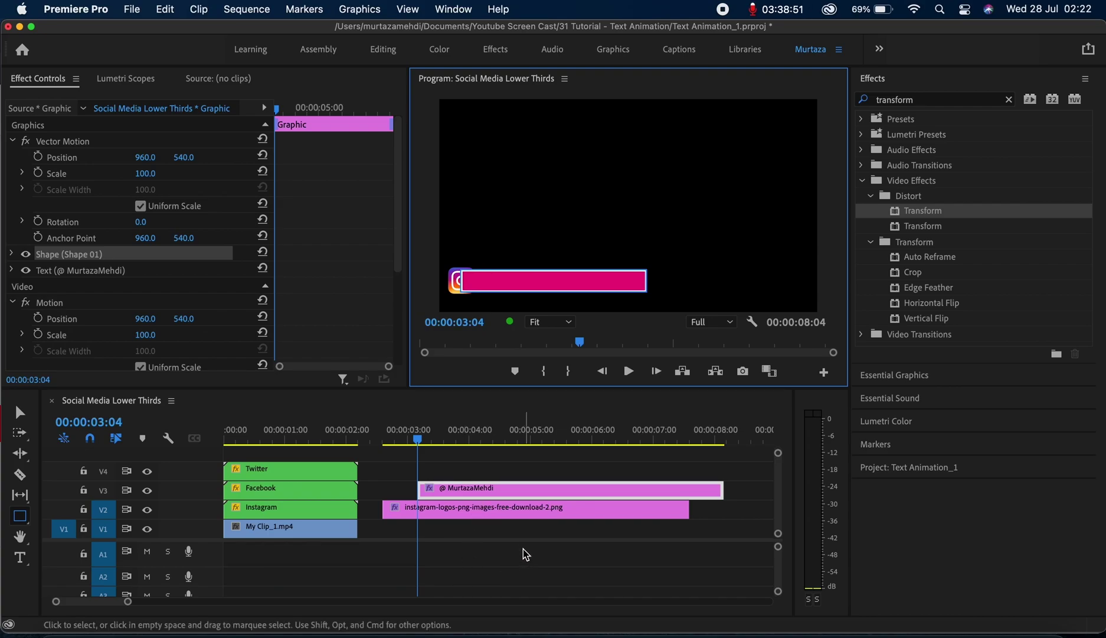
click(519, 495)
drag(520, 495, 485, 491)
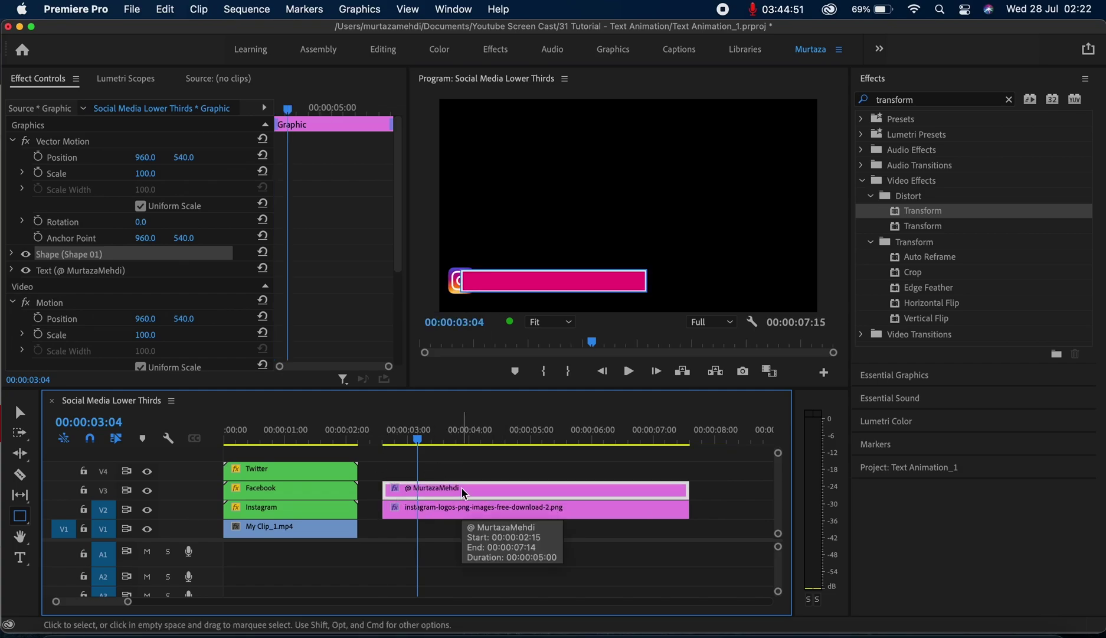
Move the handle graphic clip from V3 down to V1 under the Instagram clip
drag(463, 493, 461, 530)
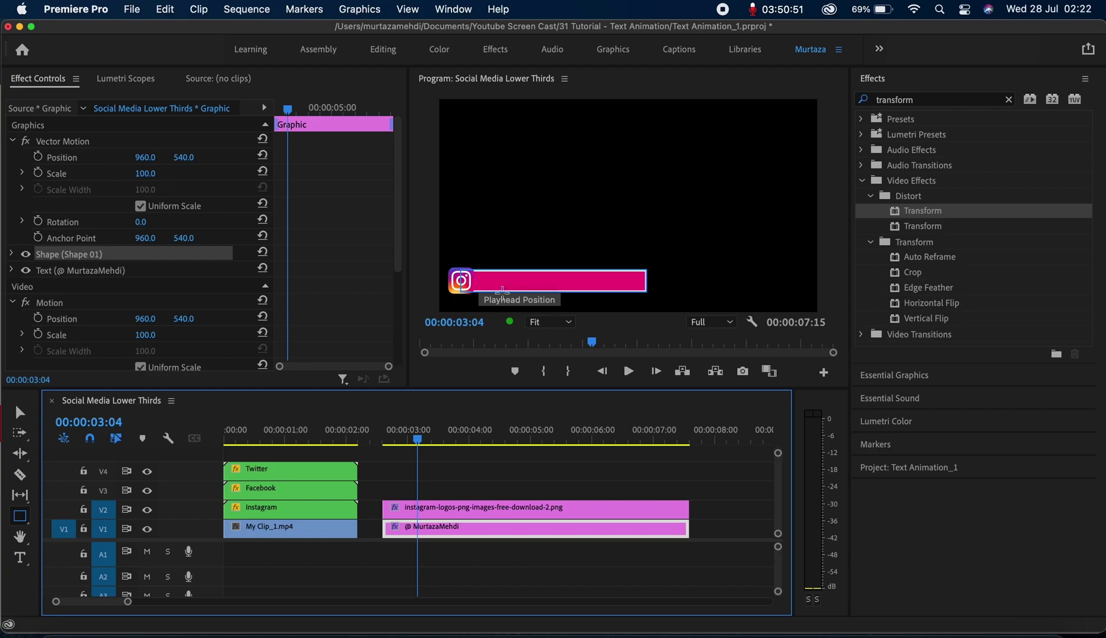
In Essential Graphics Edit, drag Shape 01 below the text layer so the handle shows over the bar
click(920, 381)
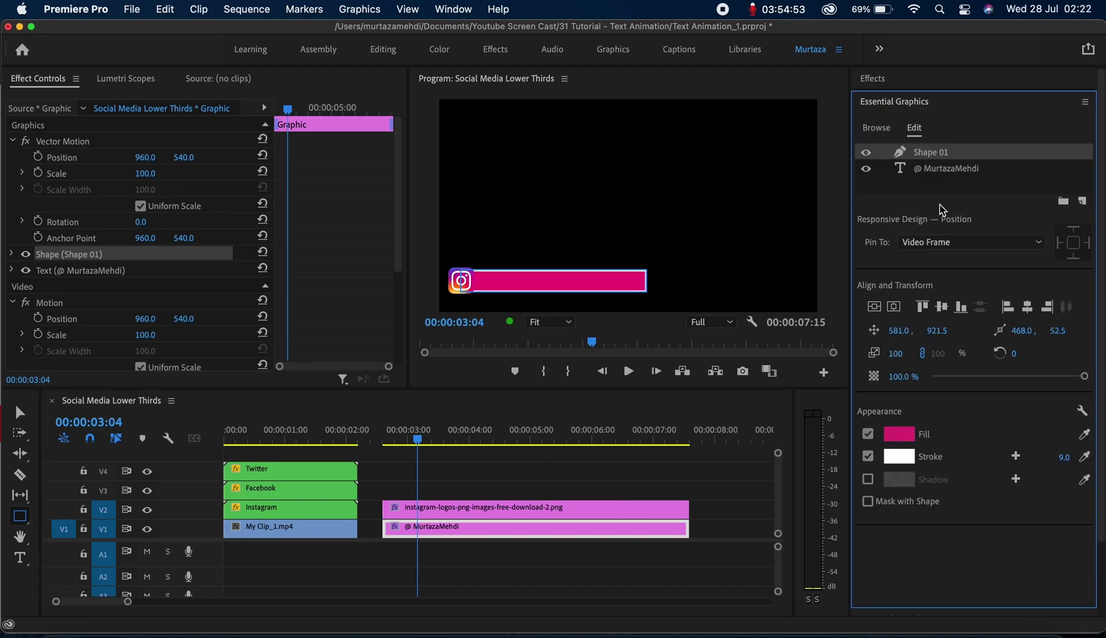
drag(940, 155, 944, 176)
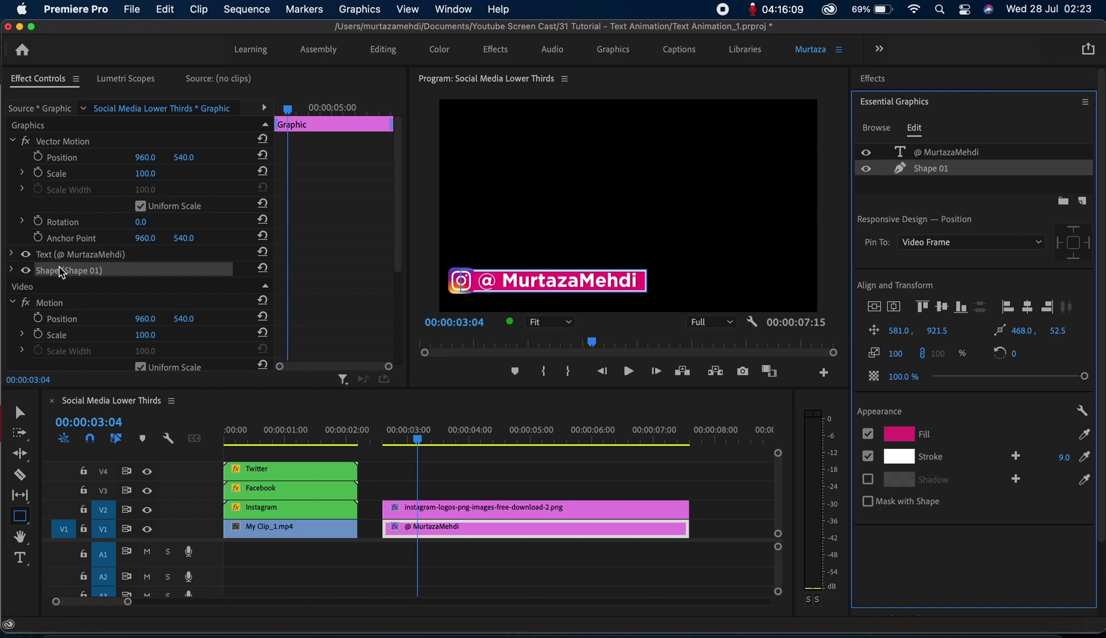
Select the Shape 01 bar layer and drag its anchor point to the left edge (anchor -4.5, 52.5)
click(90, 256)
click(87, 281)
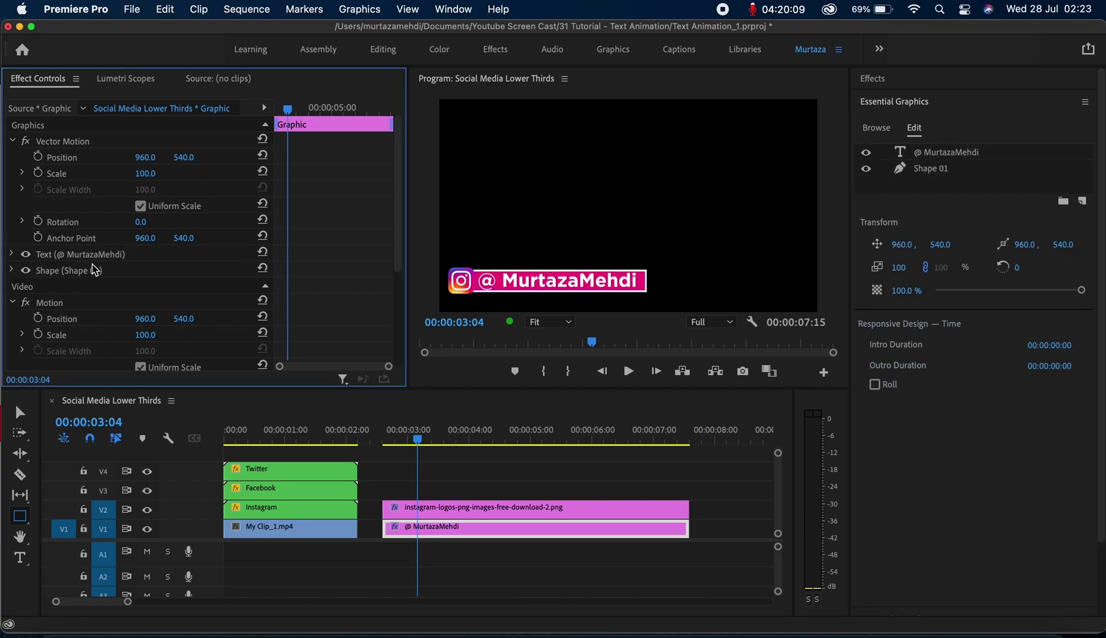
click(93, 269)
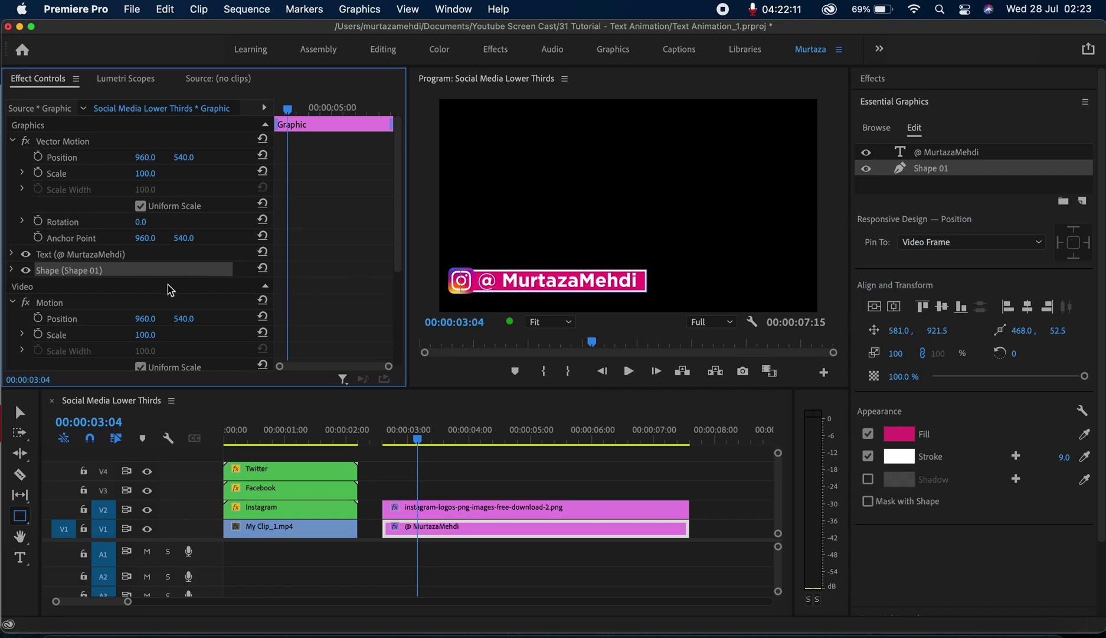
click(14, 270)
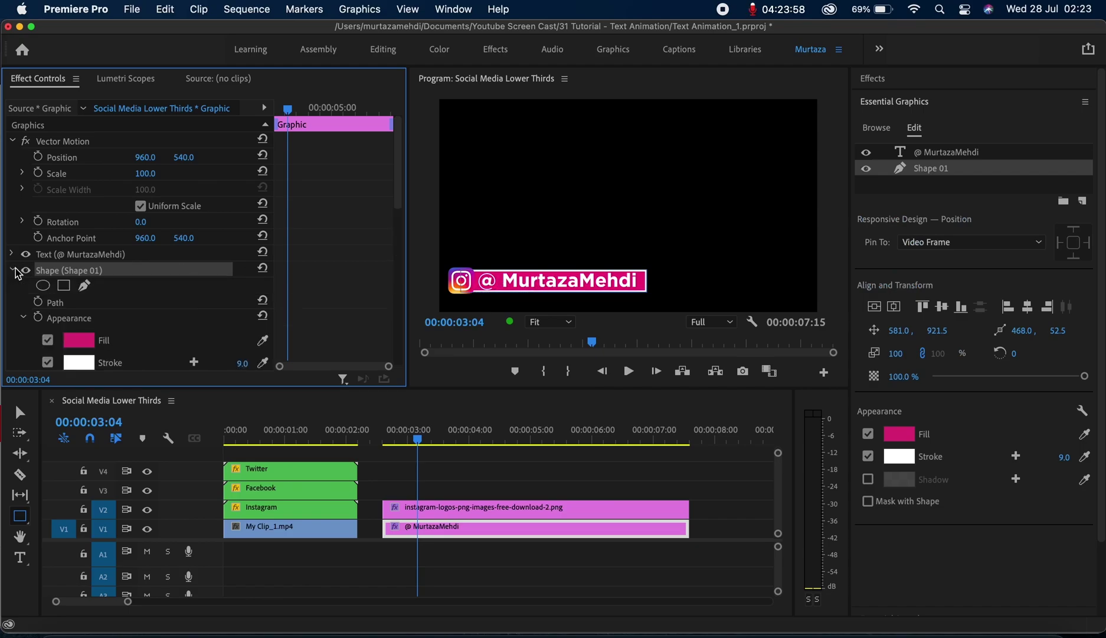
click(23, 318)
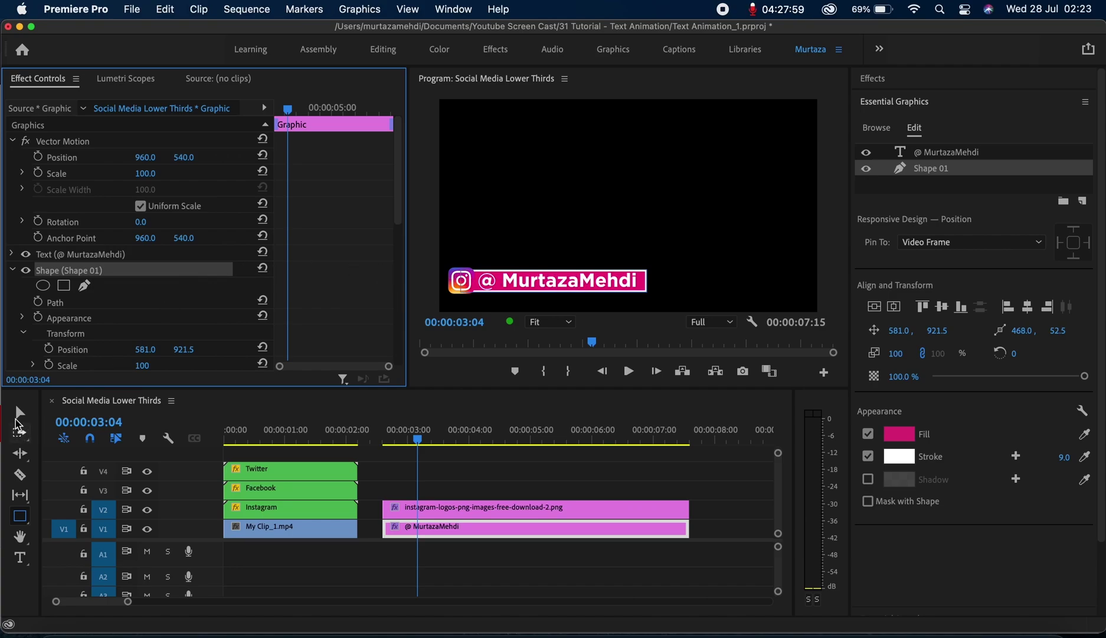
click(18, 413)
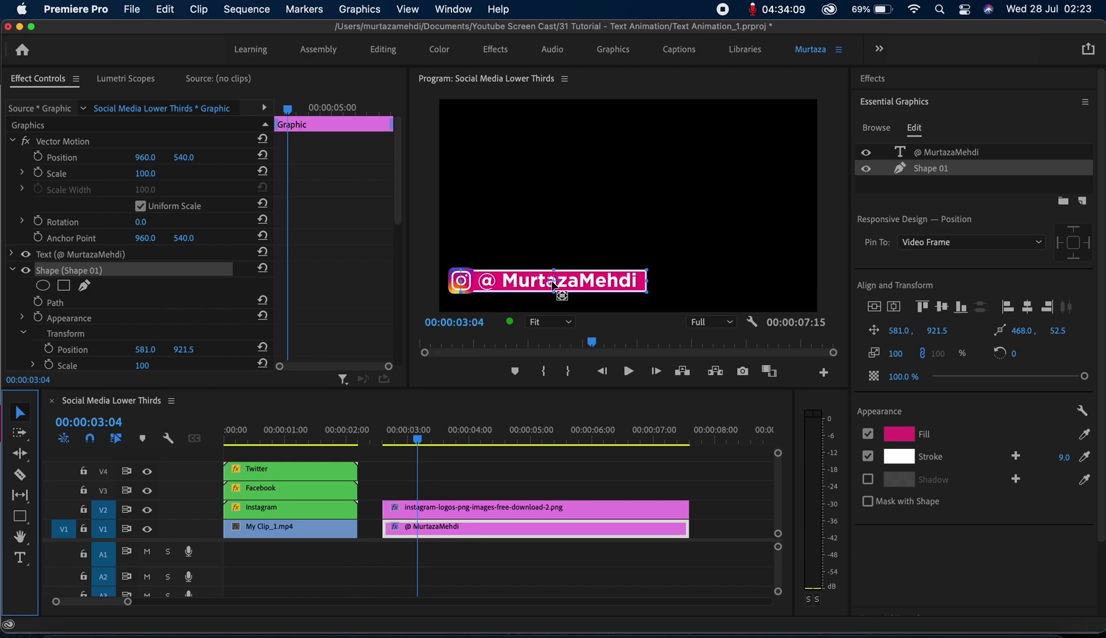
click(554, 285)
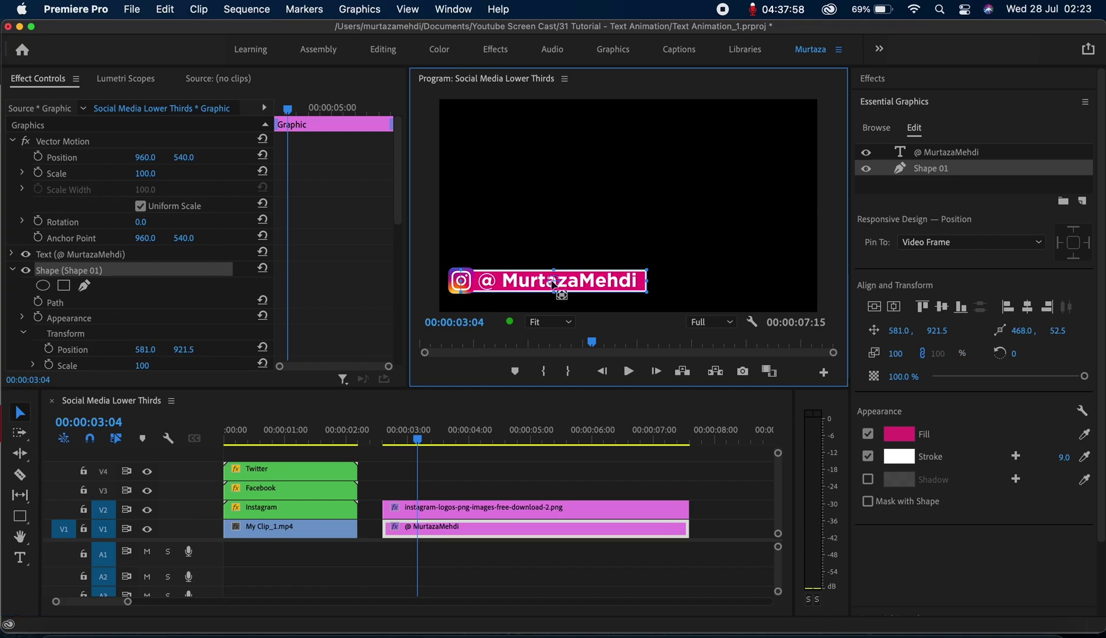
drag(554, 285, 463, 285)
Unlink uniform scale and set a Horizontal Scale keyframe of 0 on the pink bar
drag(396, 189, 389, 265)
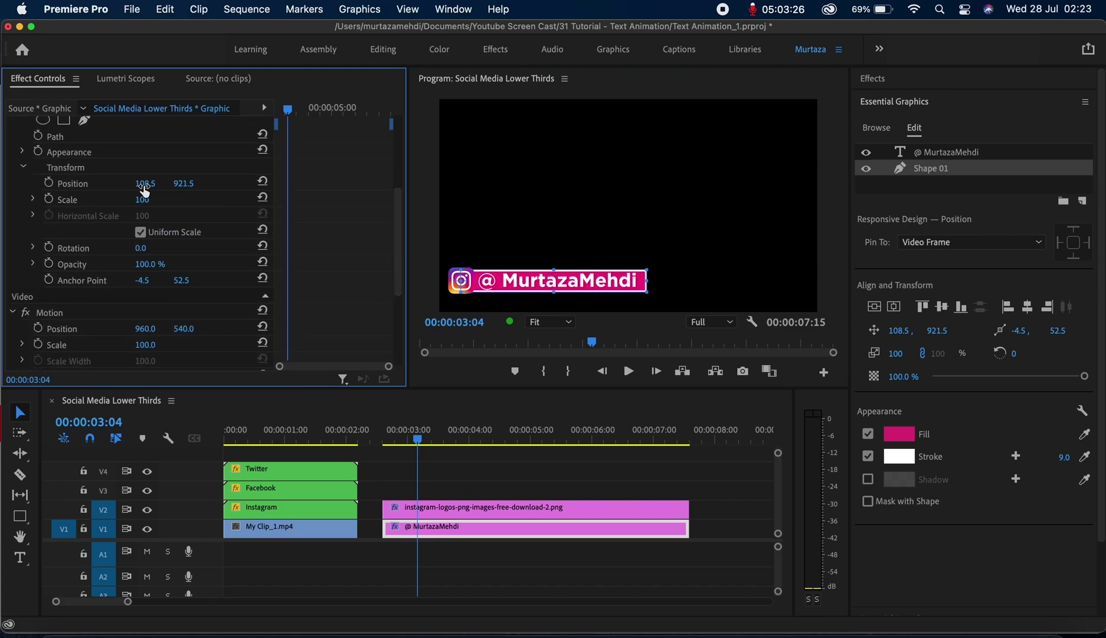
click(140, 233)
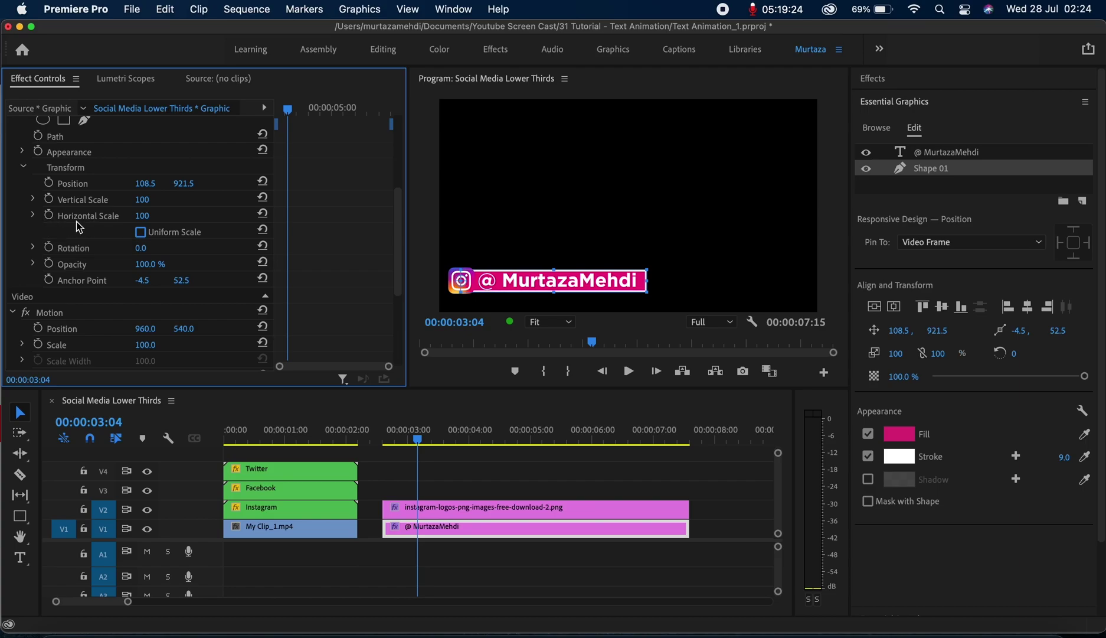
click(51, 216)
click(155, 214)
text(0)
key(Return)
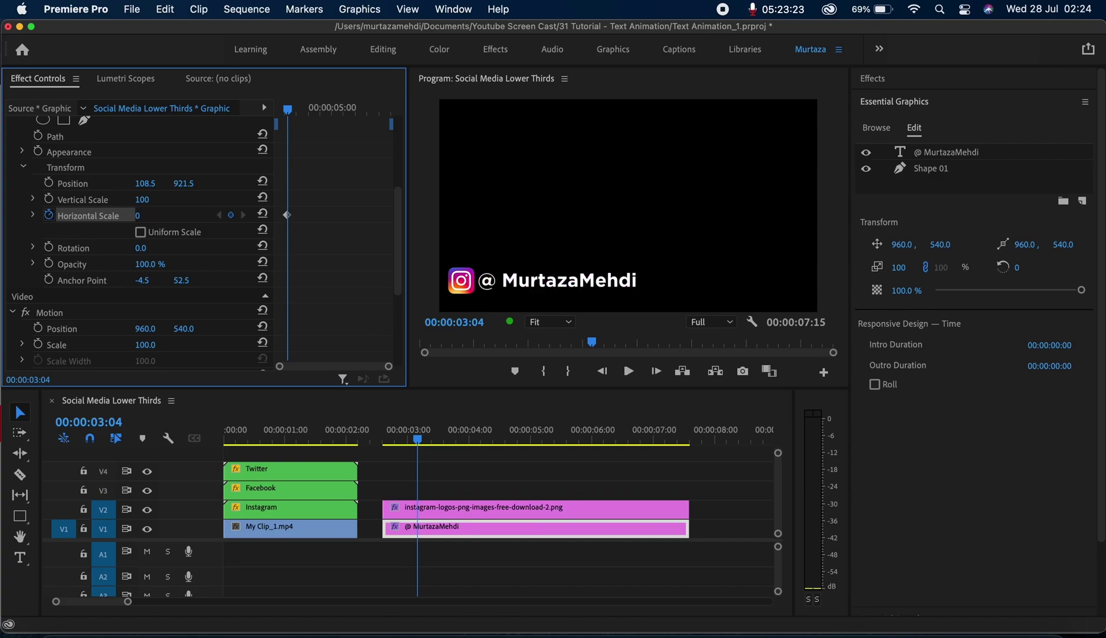
A few frames later, add a second Horizontal Scale keyframe at 100
key(Right)
key(Right)
key(Right)
key(Right)
key(Right)
key(Right)
key(Right)
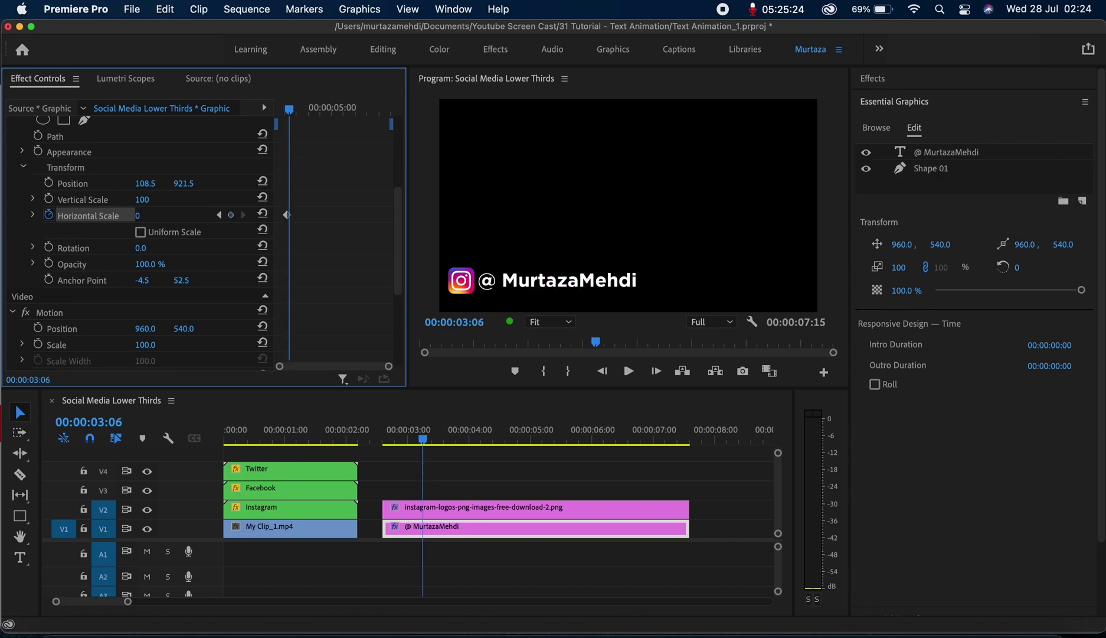
key(Right)
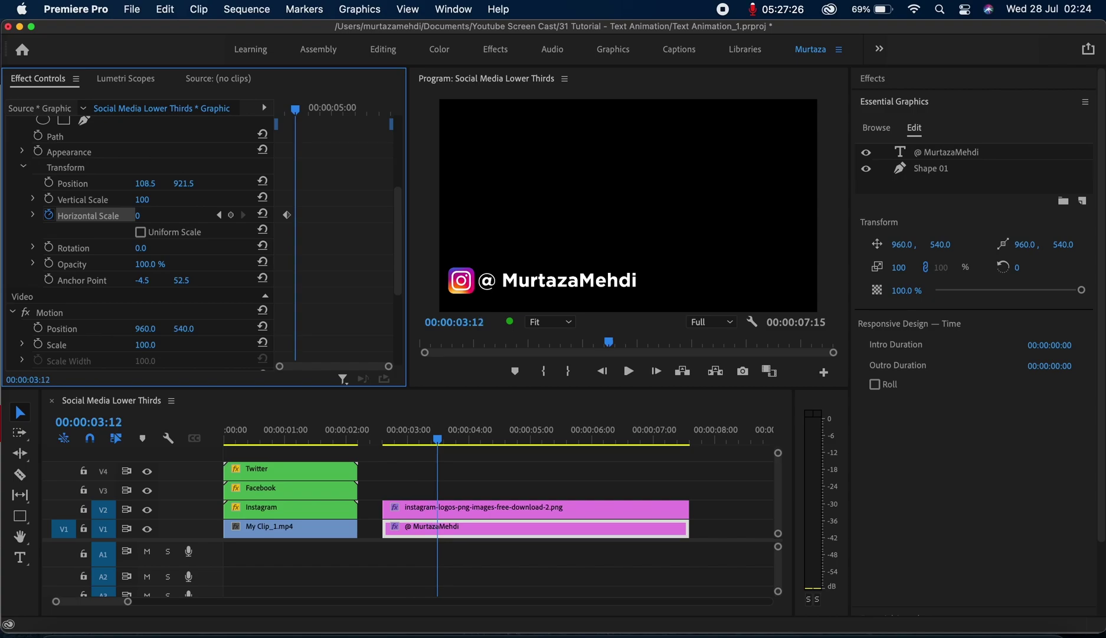
click(231, 215)
click(155, 213)
text(100)
key(Return)
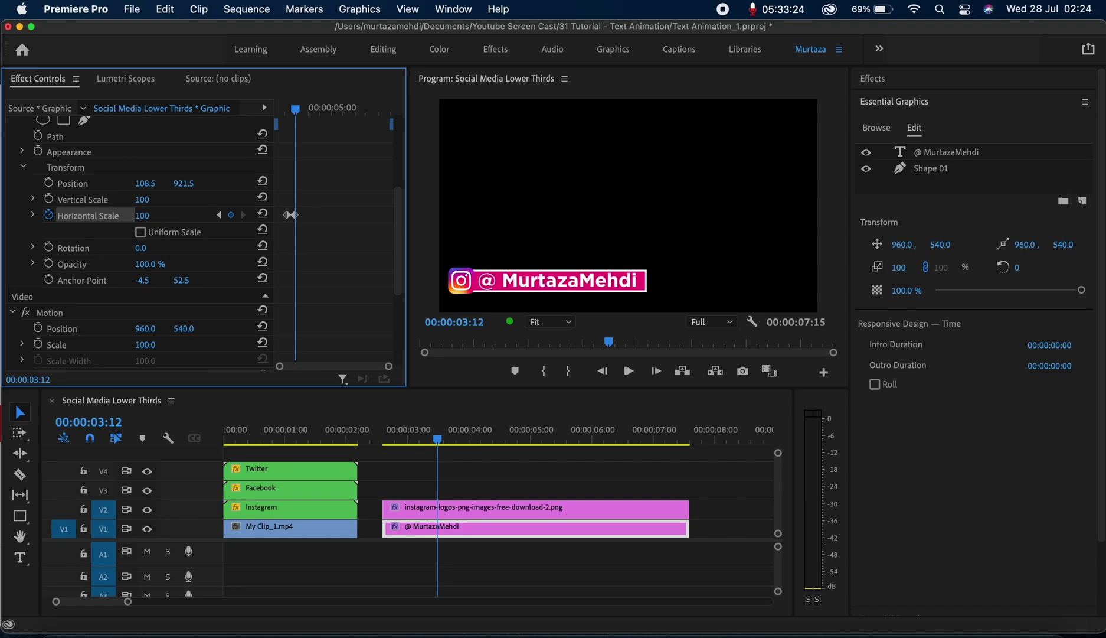
Move the end scale keyframe later to slow the wipe and preview the animation
key(Up)
key(space)
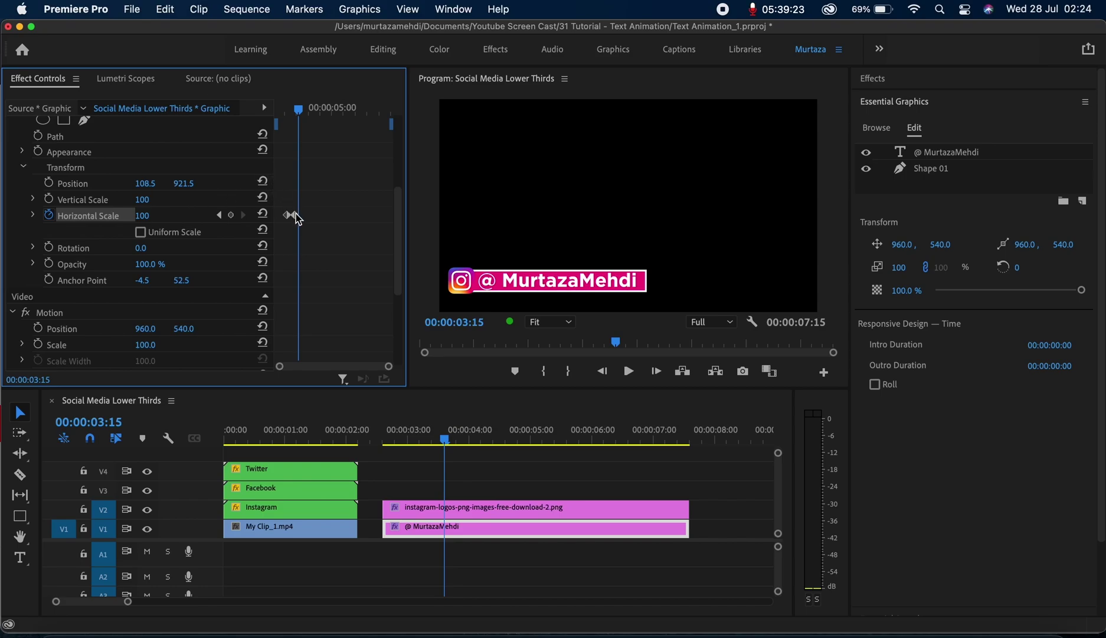
drag(298, 219, 311, 219)
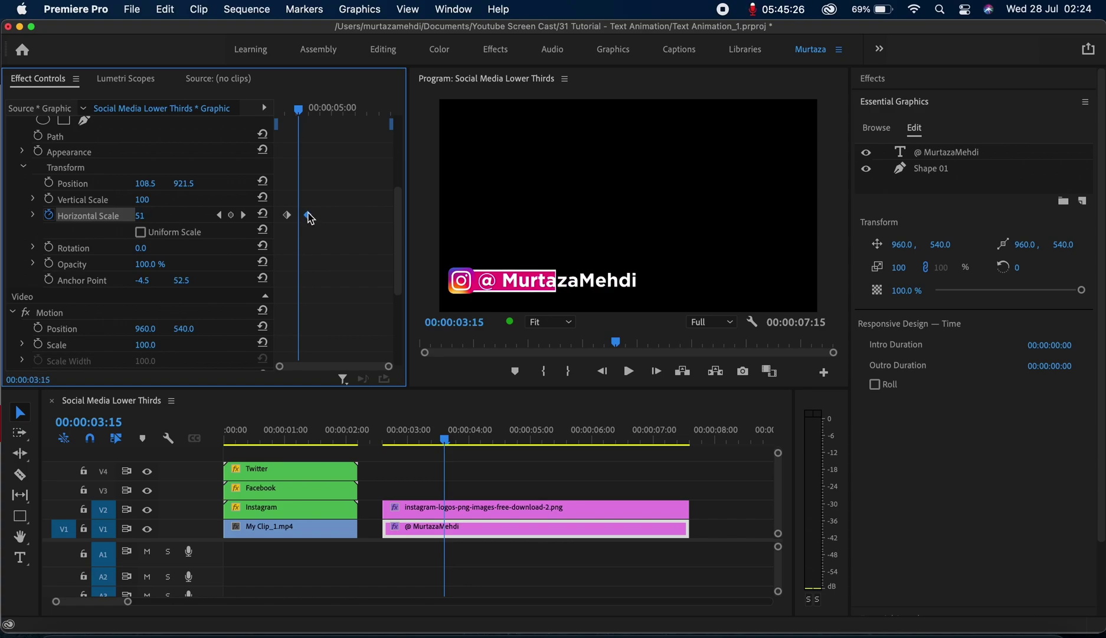
key(space)
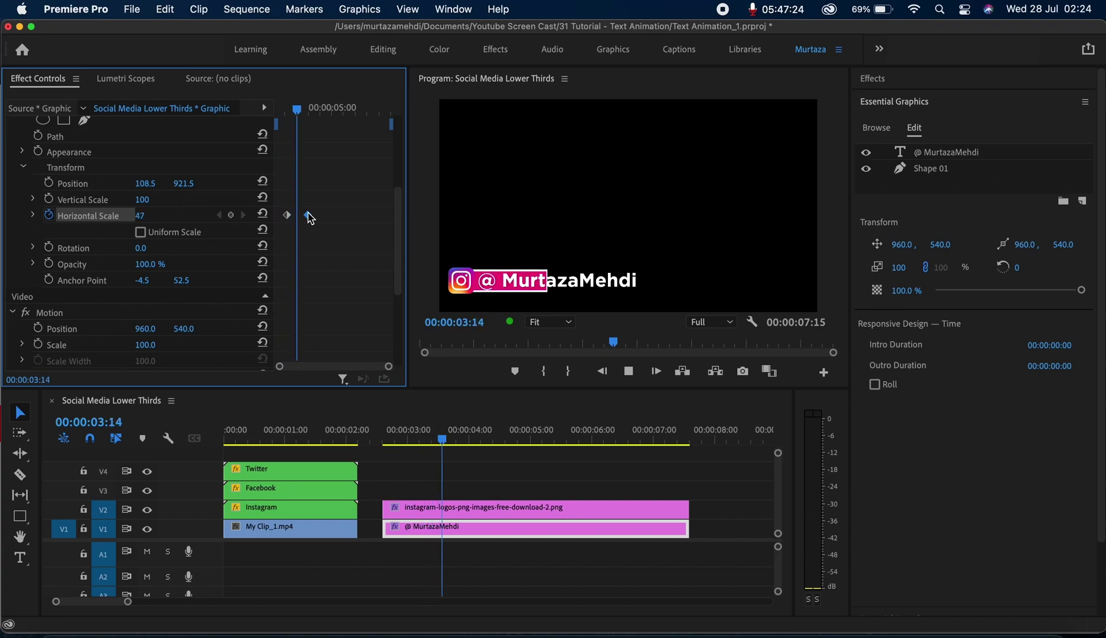
key(space)
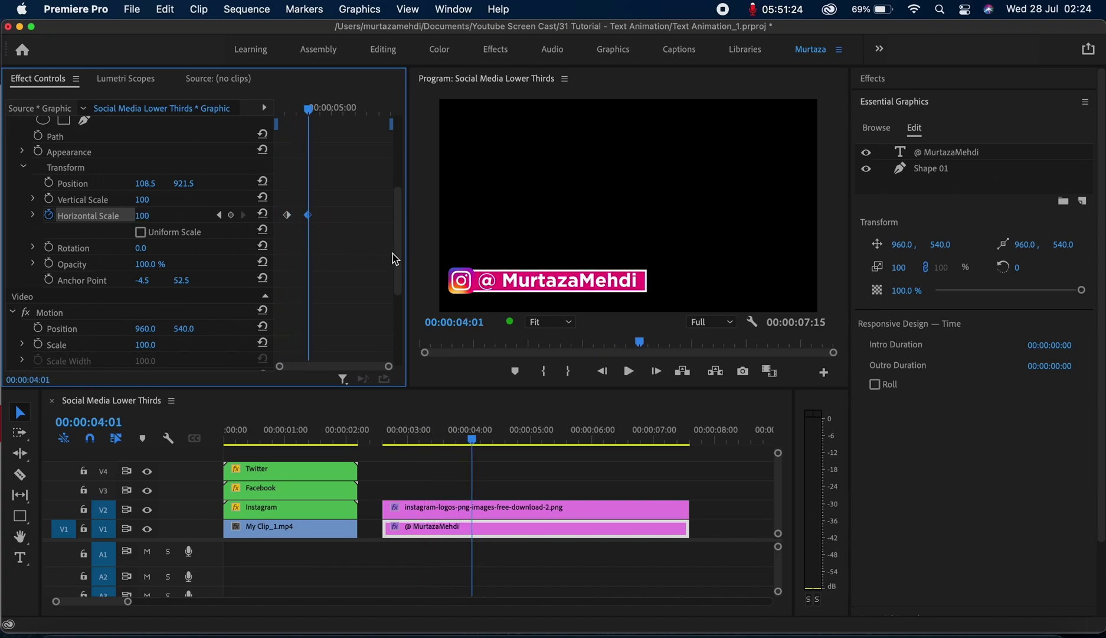
Reveal the text layer's transform and set an Opacity keyframe of 0 at 00:00:04:01
drag(401, 262, 402, 184)
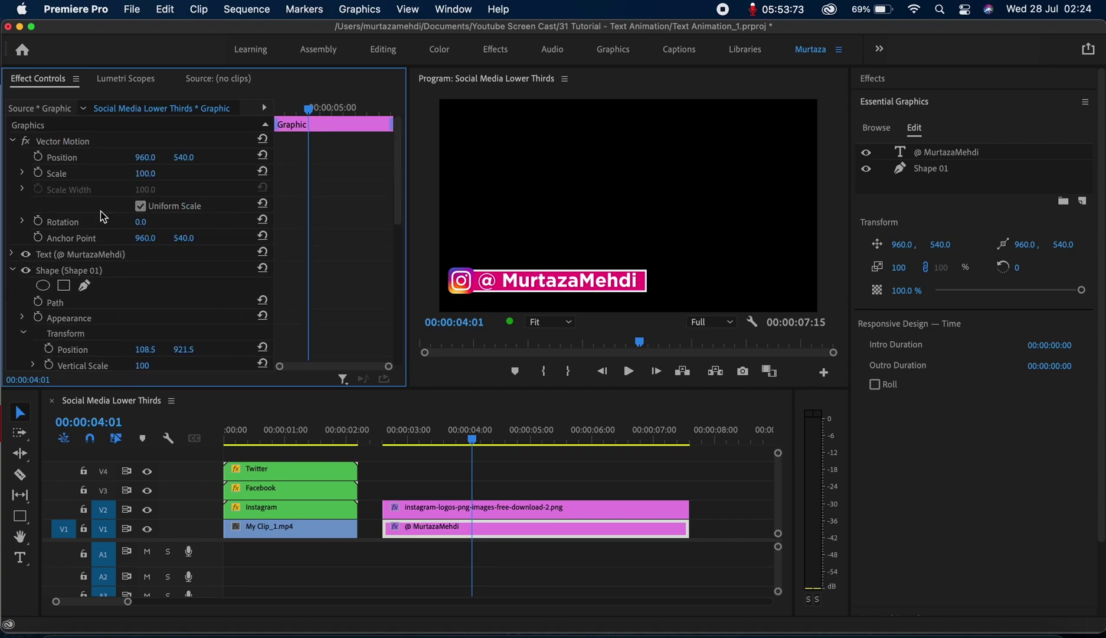
click(12, 254)
click(26, 286)
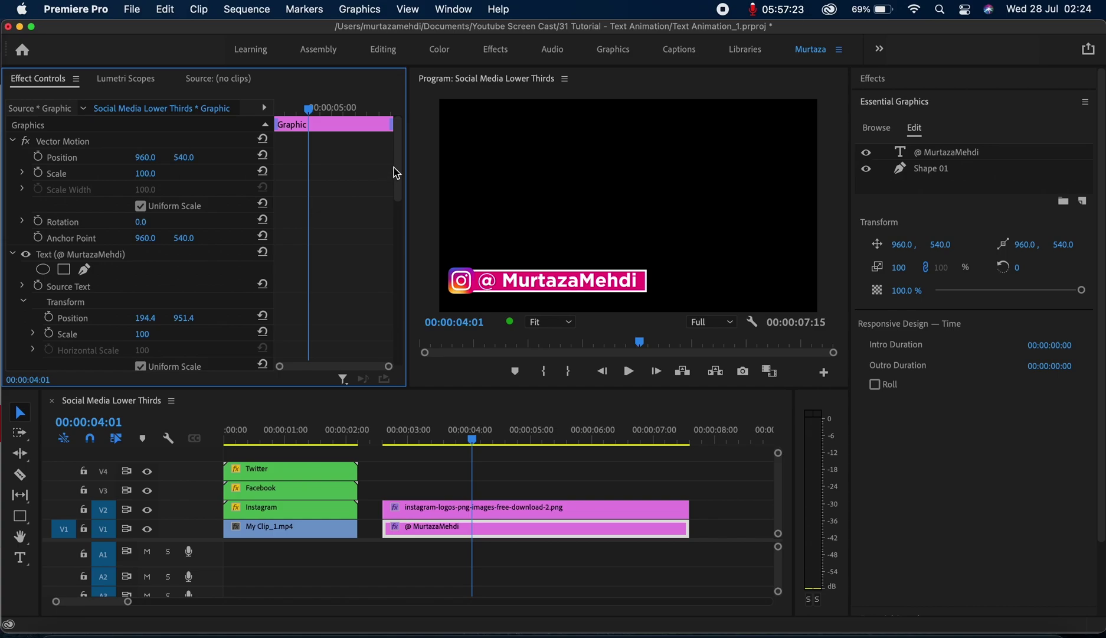
drag(400, 174, 400, 223)
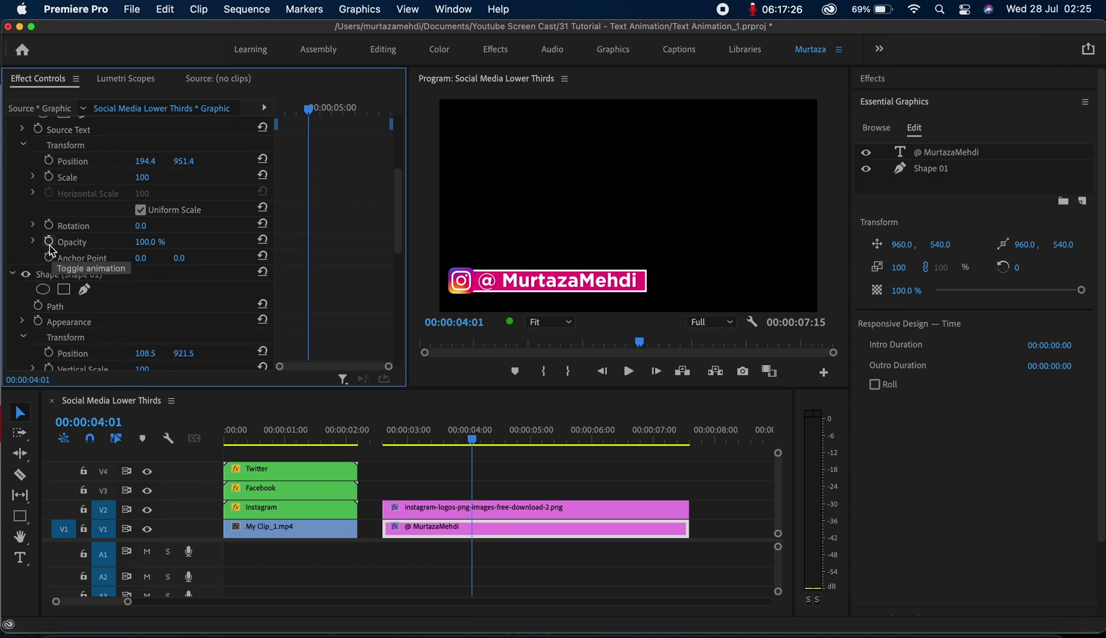
click(50, 244)
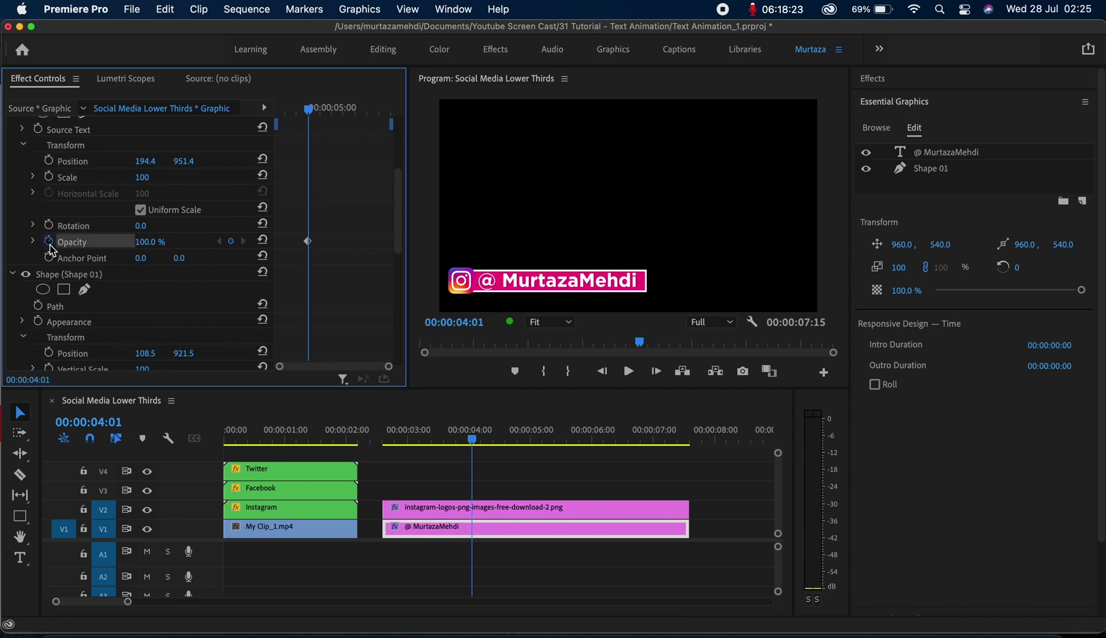
click(155, 241)
text(0)
key(Return)
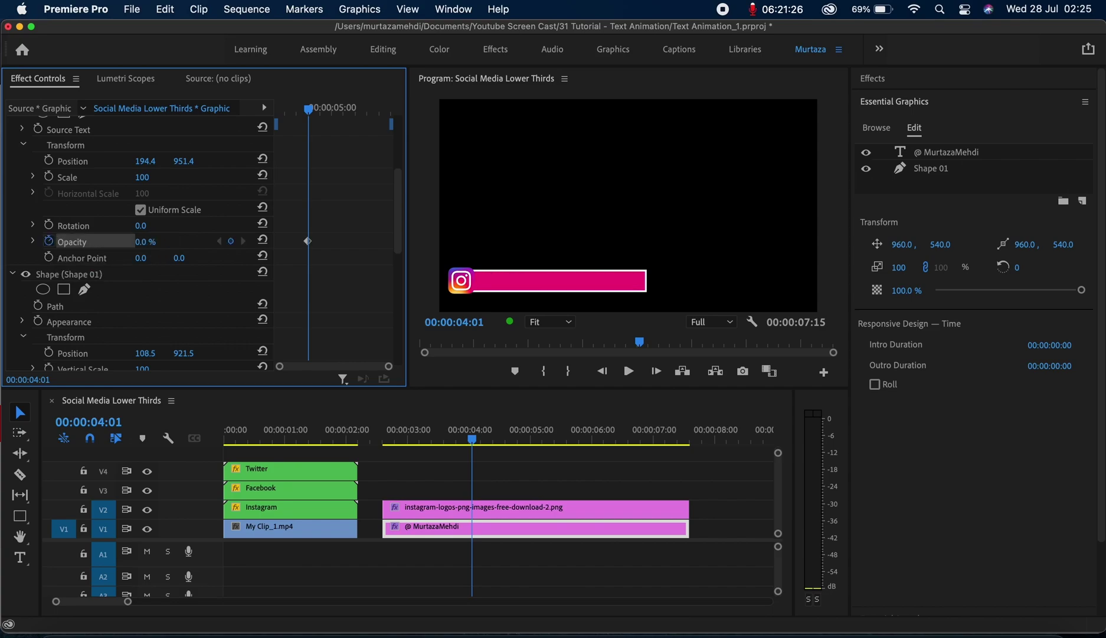
At 00:00:04:09, reset Opacity to add a 100% keyframe, then preview the fade-in
key(Right)
key(Right)
key(Right)
key(Right)
key(Right)
key(Right)
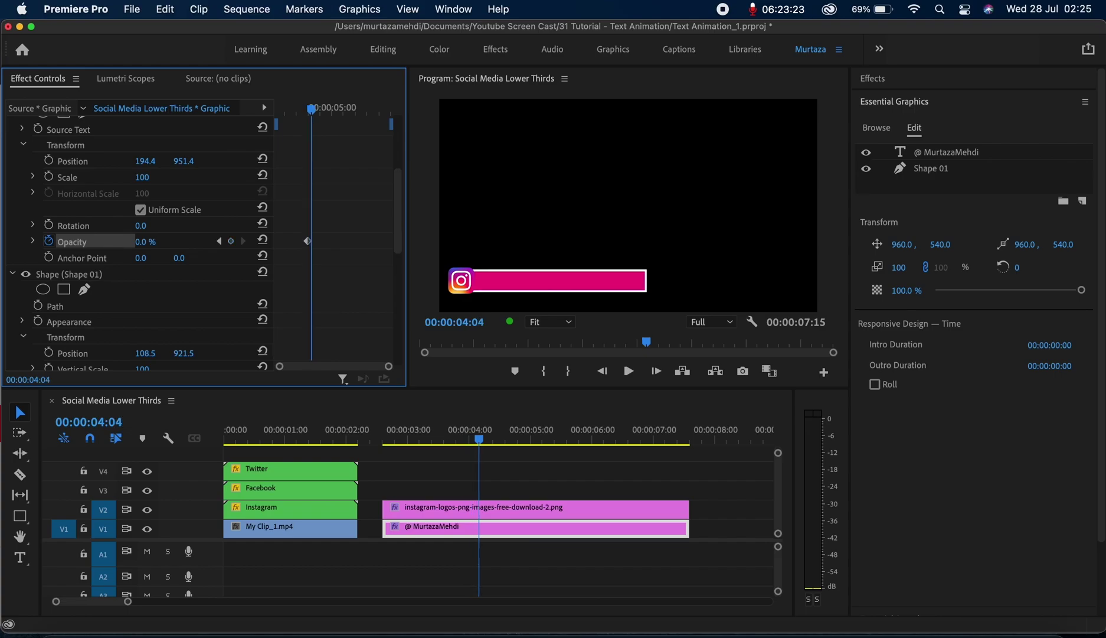
key(Right)
key(Right)
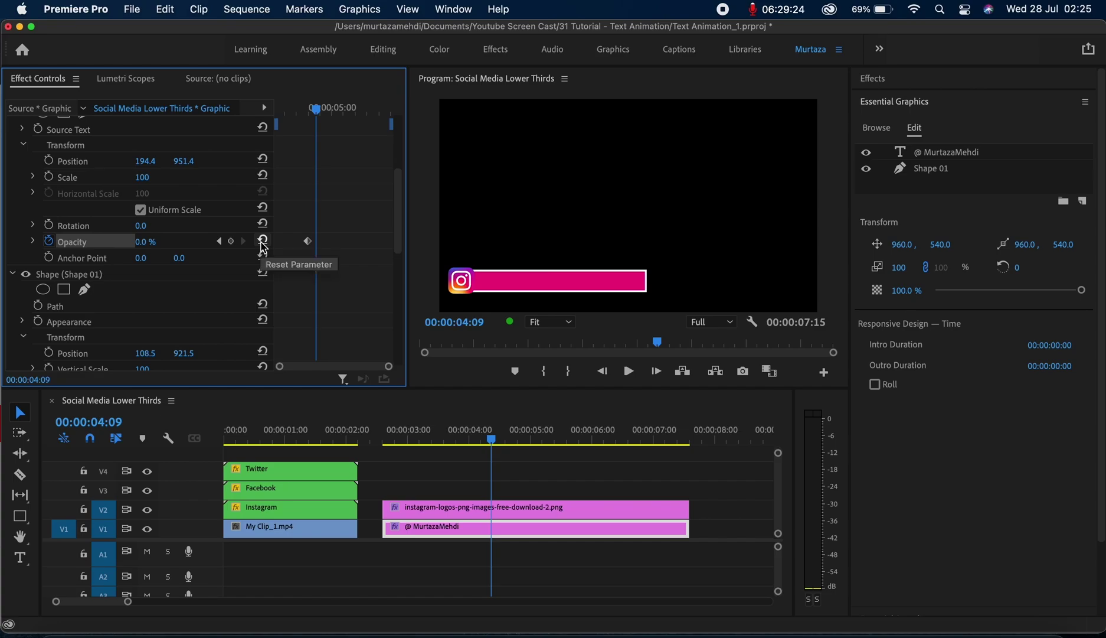
click(263, 249)
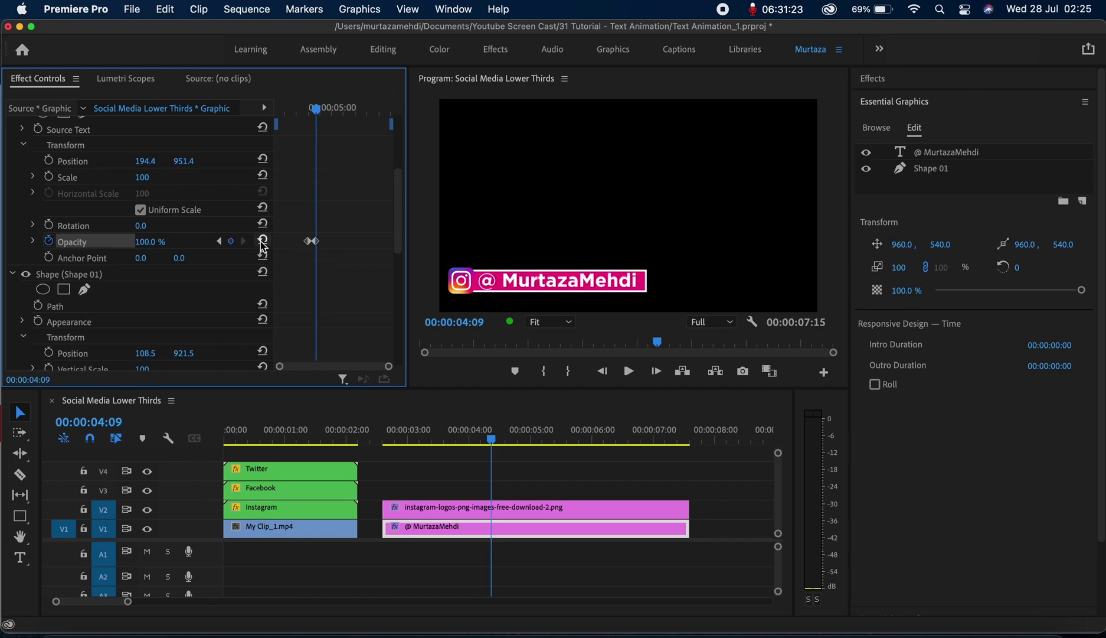
key(Up)
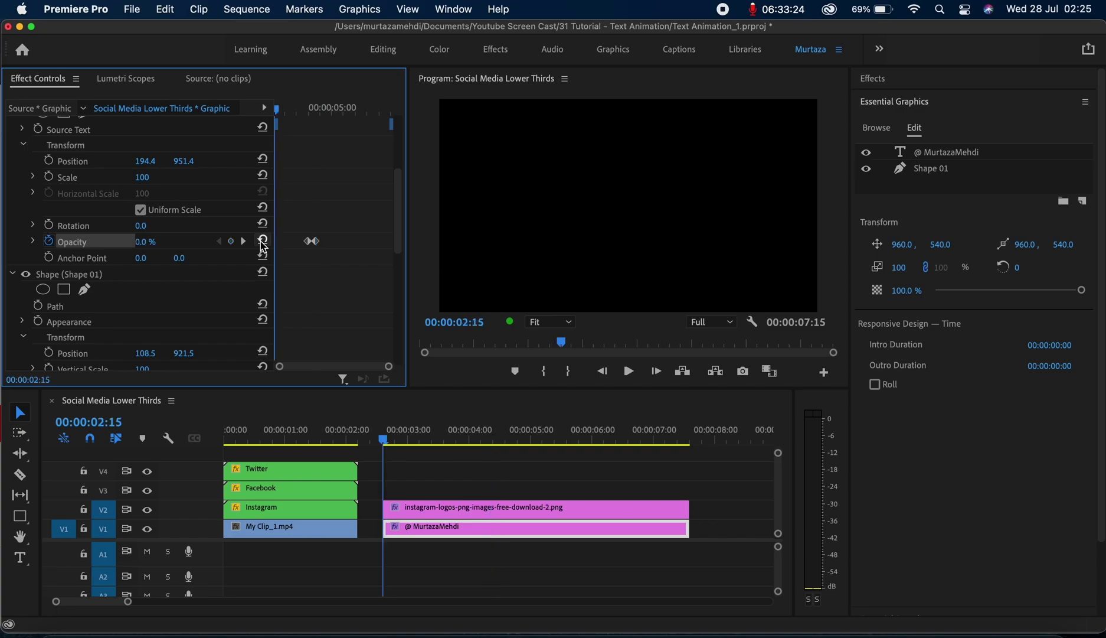
key(space)
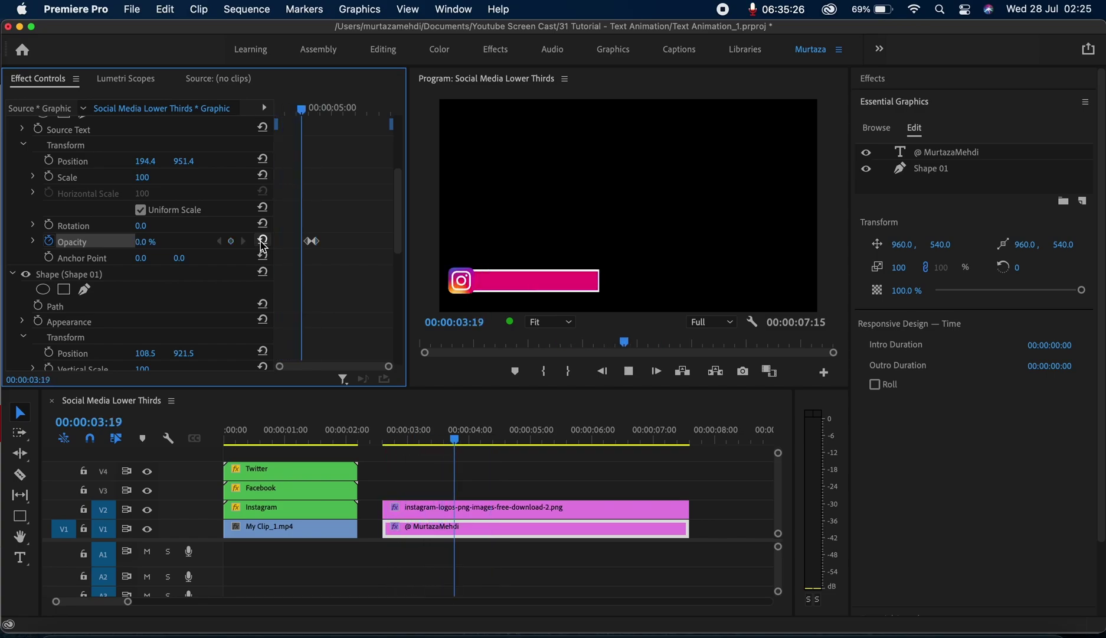
key(space)
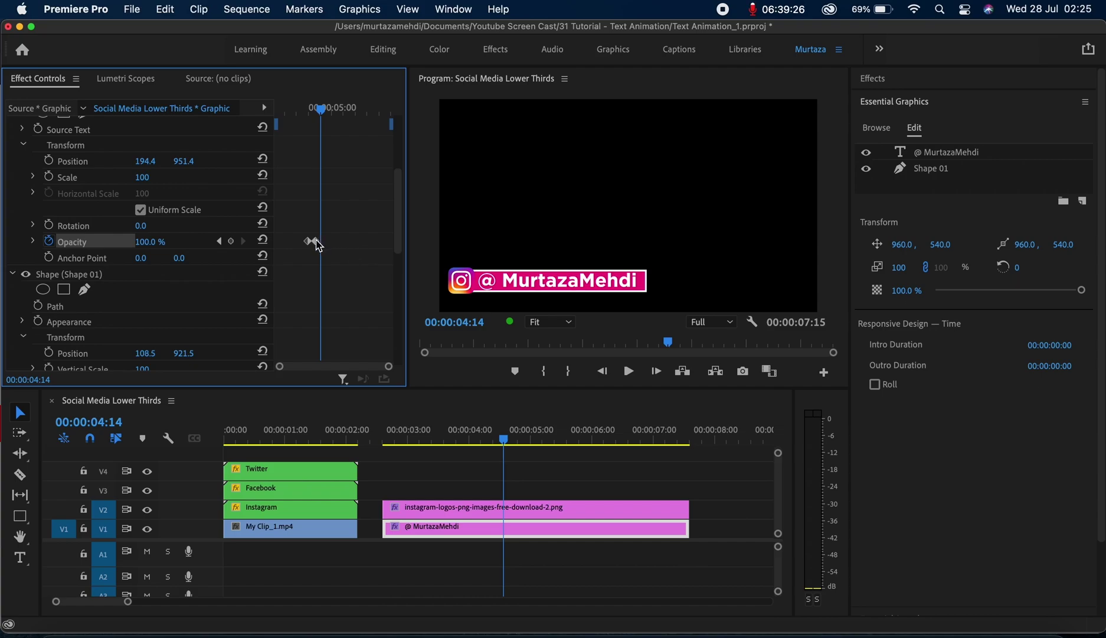
Move the full-opacity keyframe a few frames later and replay the lower third from the start
drag(311, 242, 324, 247)
key(Up)
key(space)
key(space)
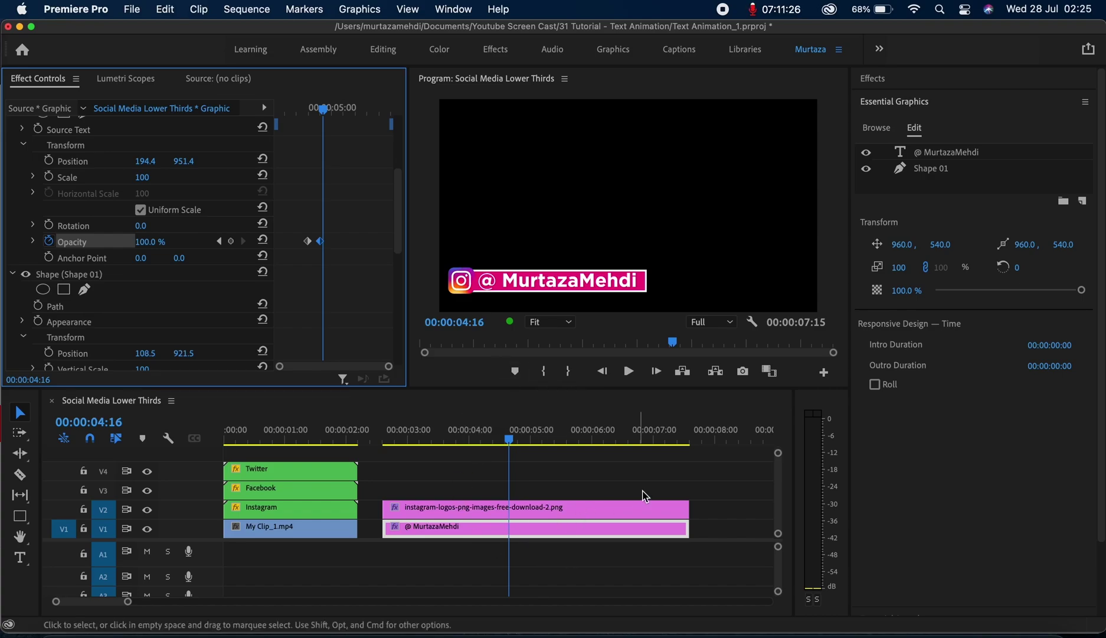
Nest the logo and handle clips into a sequence named 'IG LT' and move it to V2
drag(650, 495, 510, 548)
right_click(563, 508)
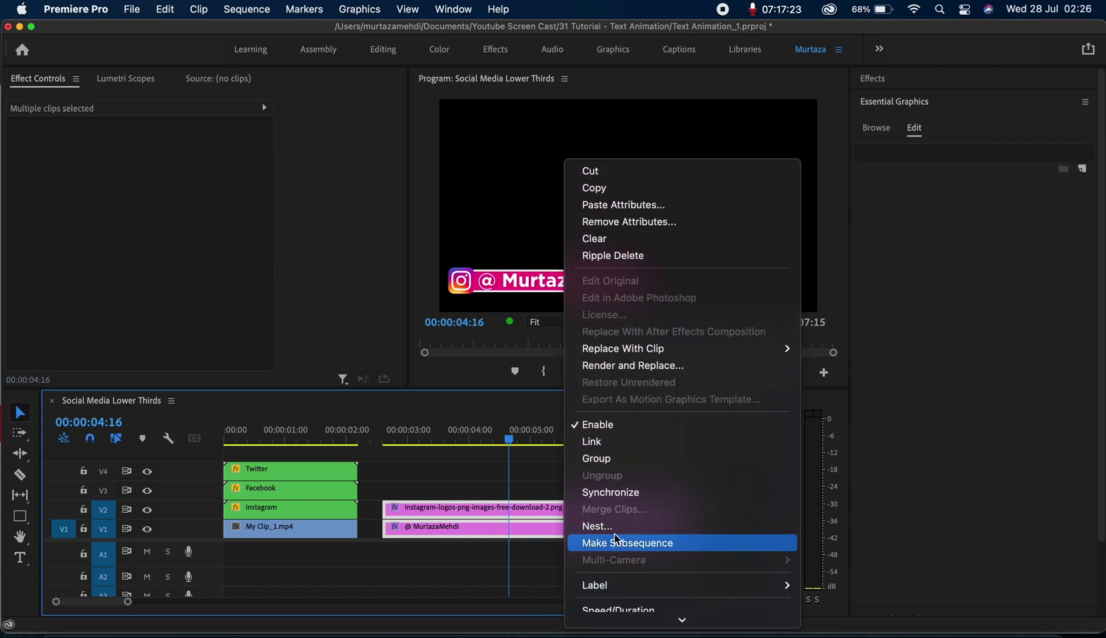
click(617, 530)
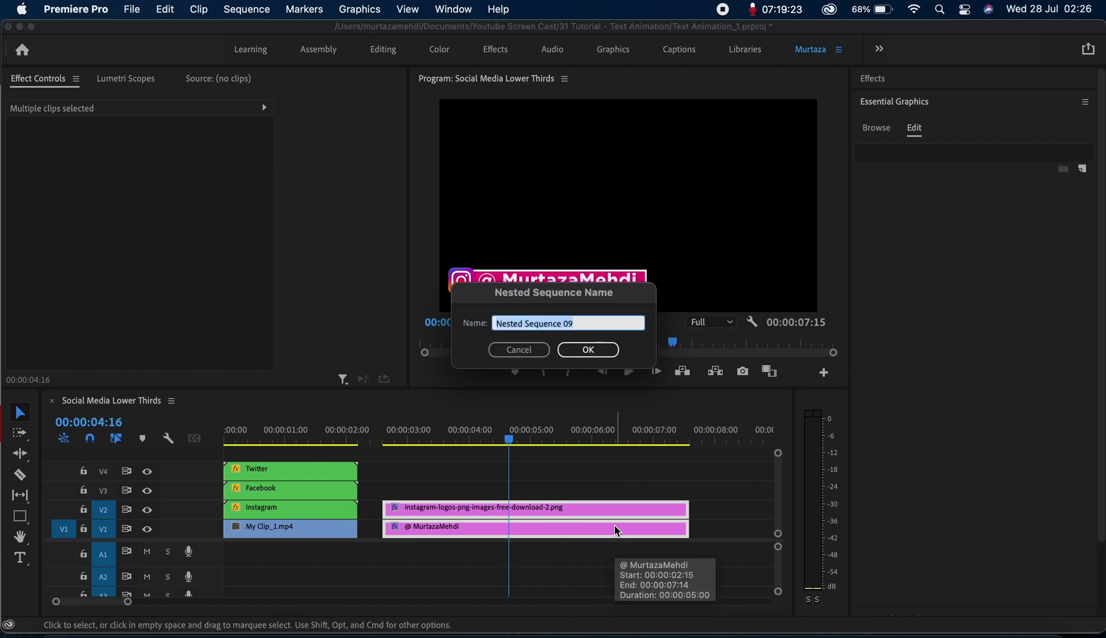
key(BackSpace)
text(IG LT)
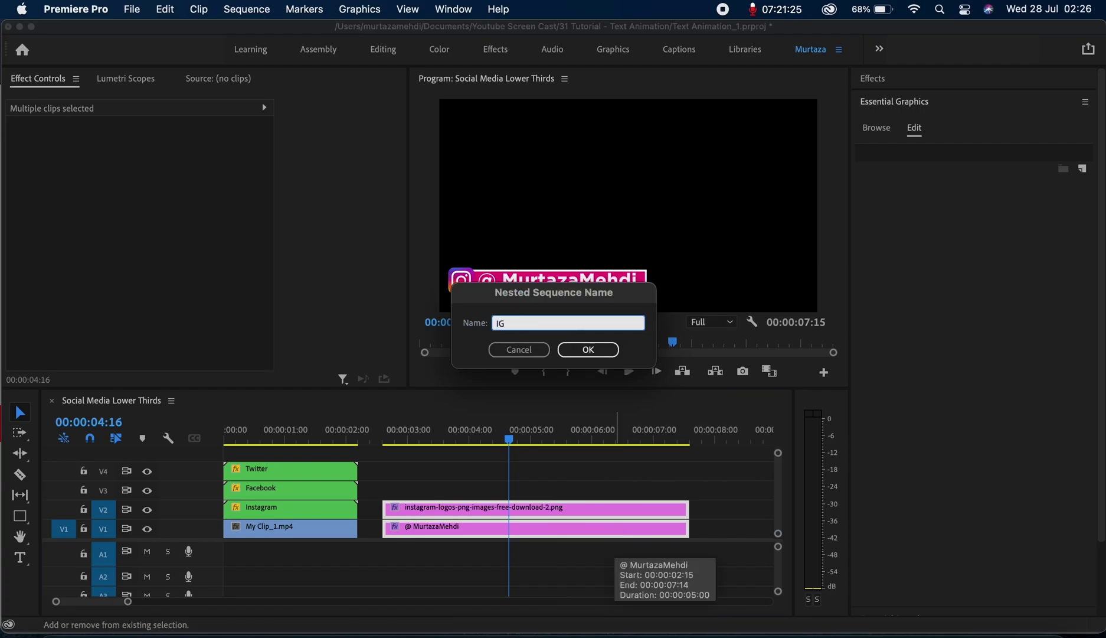
click(589, 349)
drag(577, 530, 576, 523)
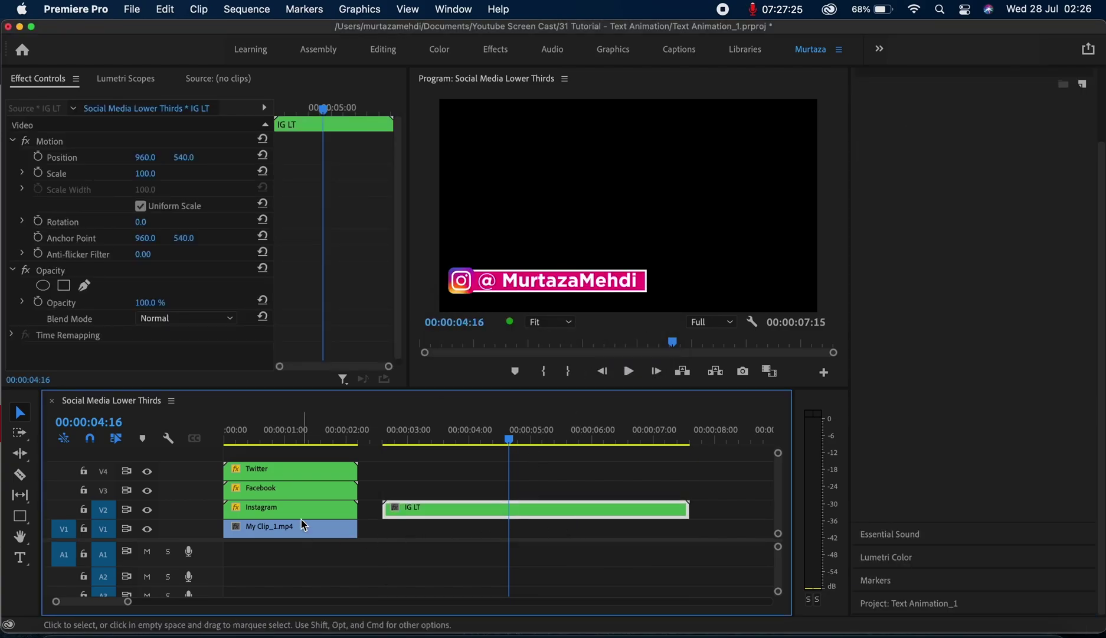
Place My Clip_1.mp4 beneath IG LT and trim IG LT to the clip's length
drag(297, 525, 465, 536)
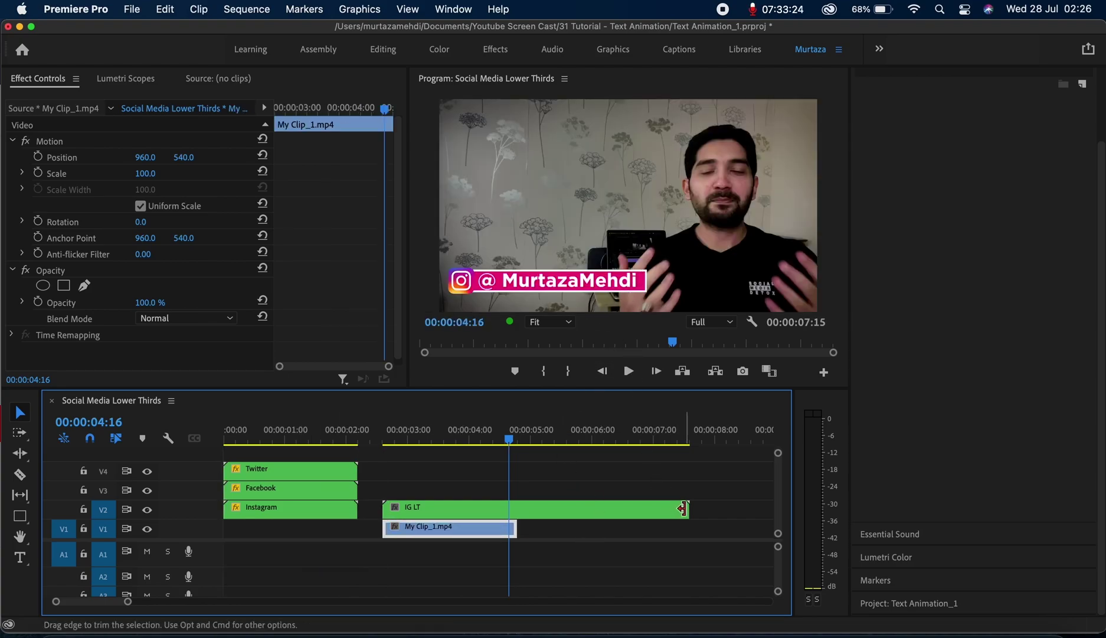
drag(688, 509, 516, 502)
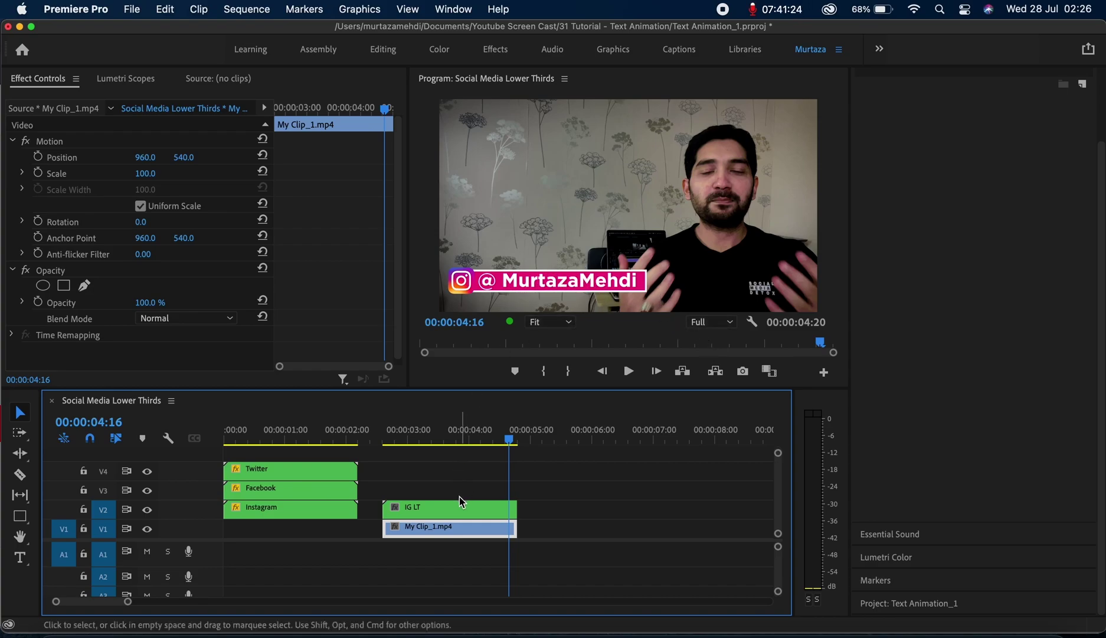
click(464, 506)
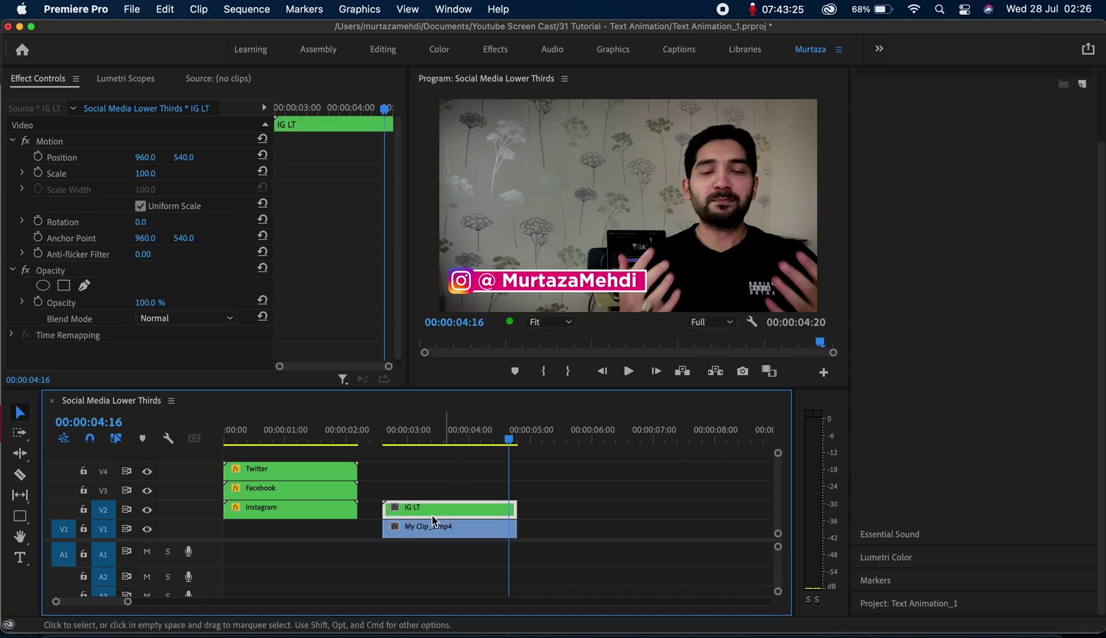
Scale IG LT to 67, position it at 666, 718, and play it back
drag(143, 182, 124, 181)
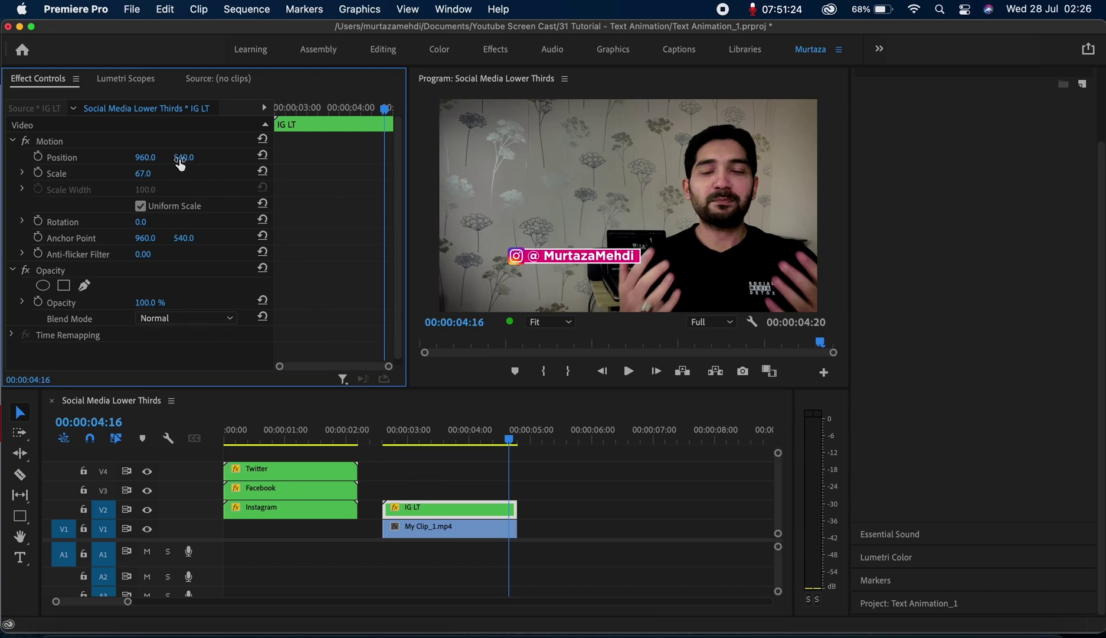
drag(184, 157, 289, 157)
drag(145, 156, 44, 157)
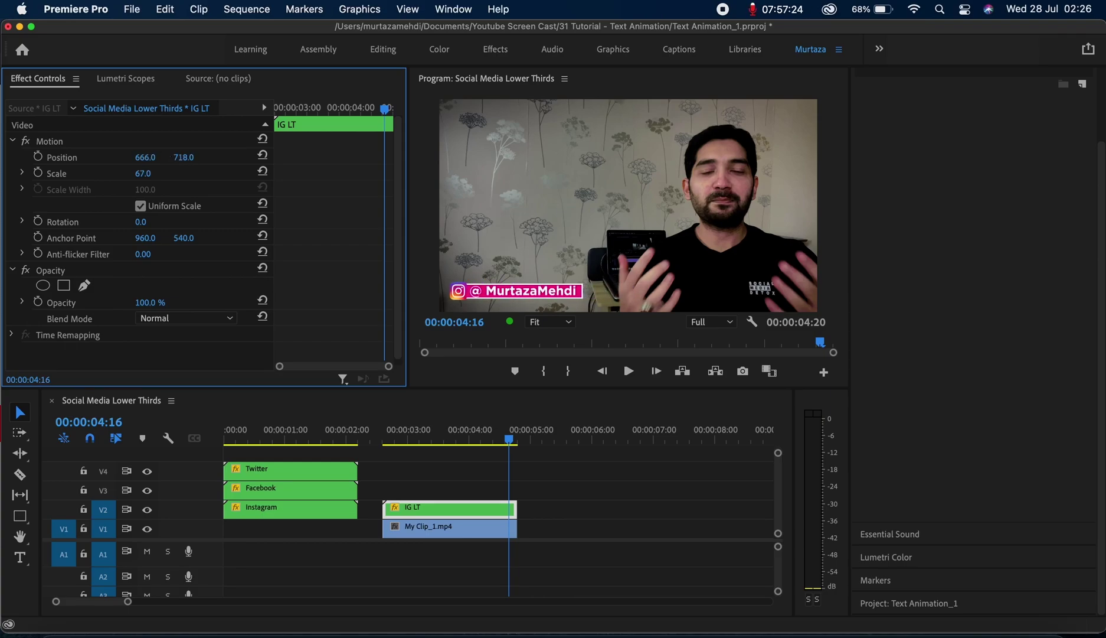
key(Up)
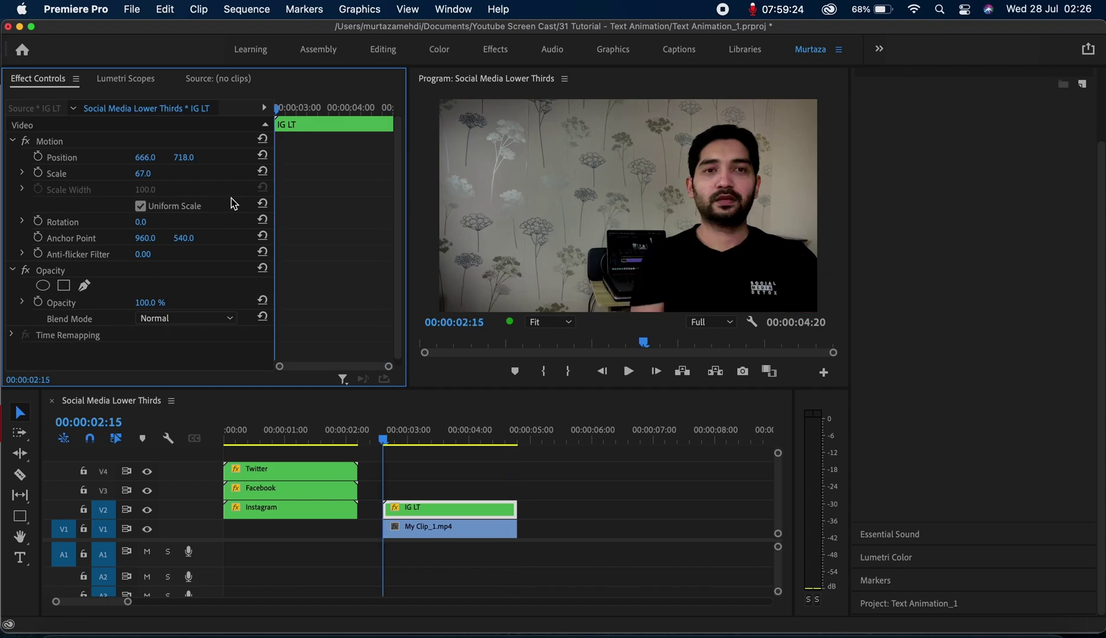
key(space)
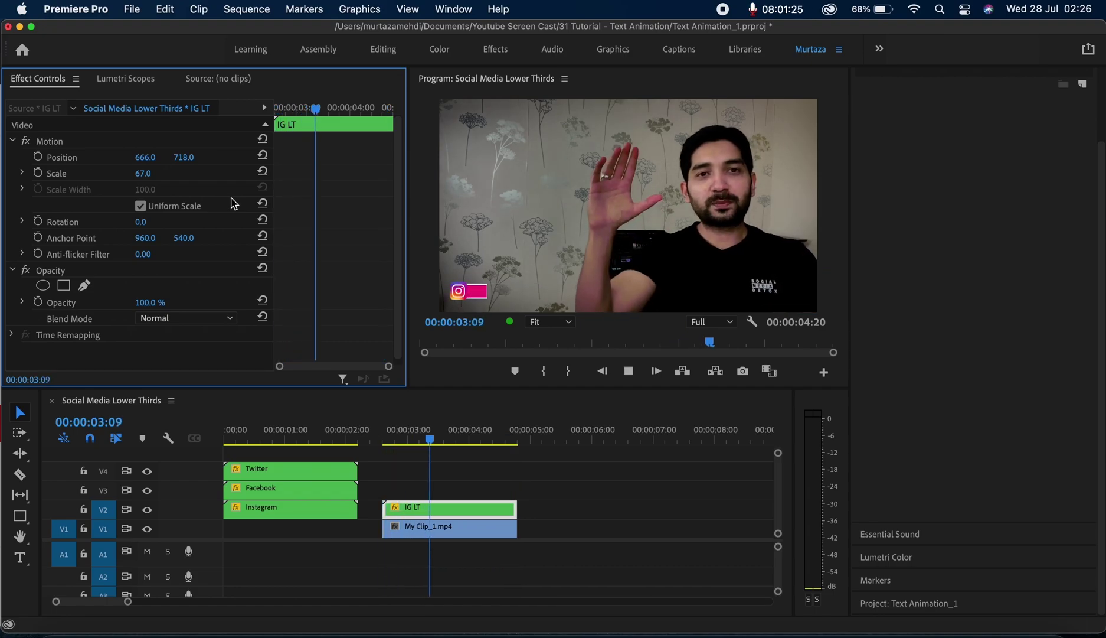
key(space)
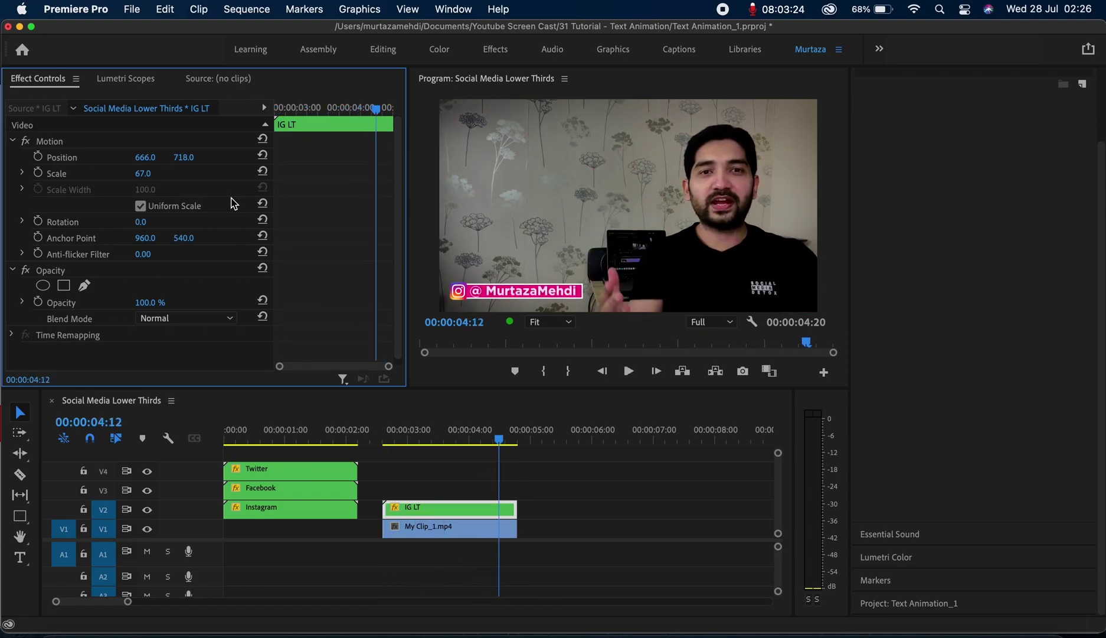